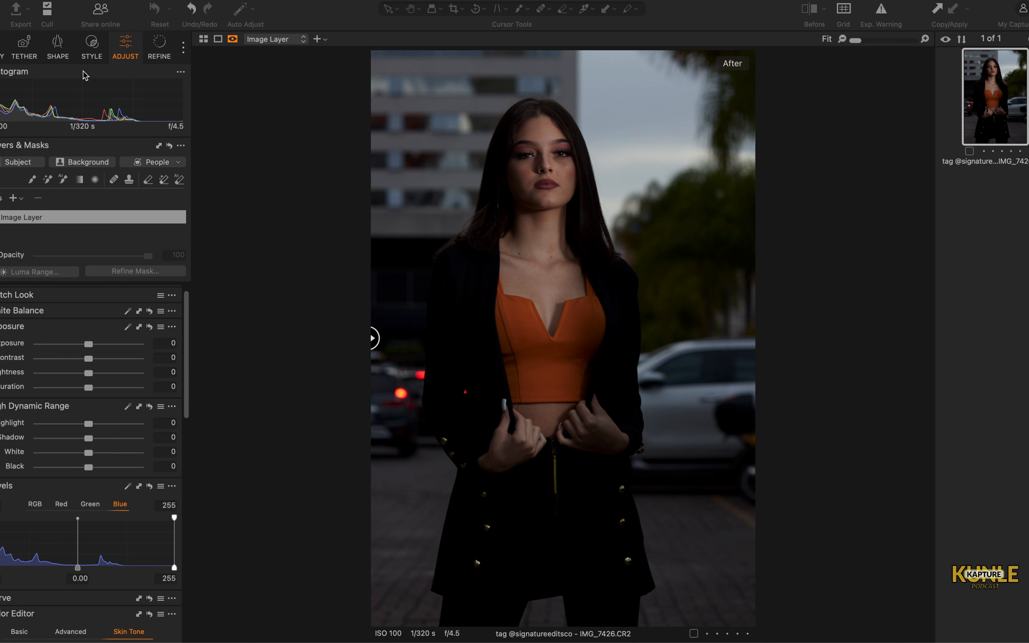
click(127, 52)
click(3, 46)
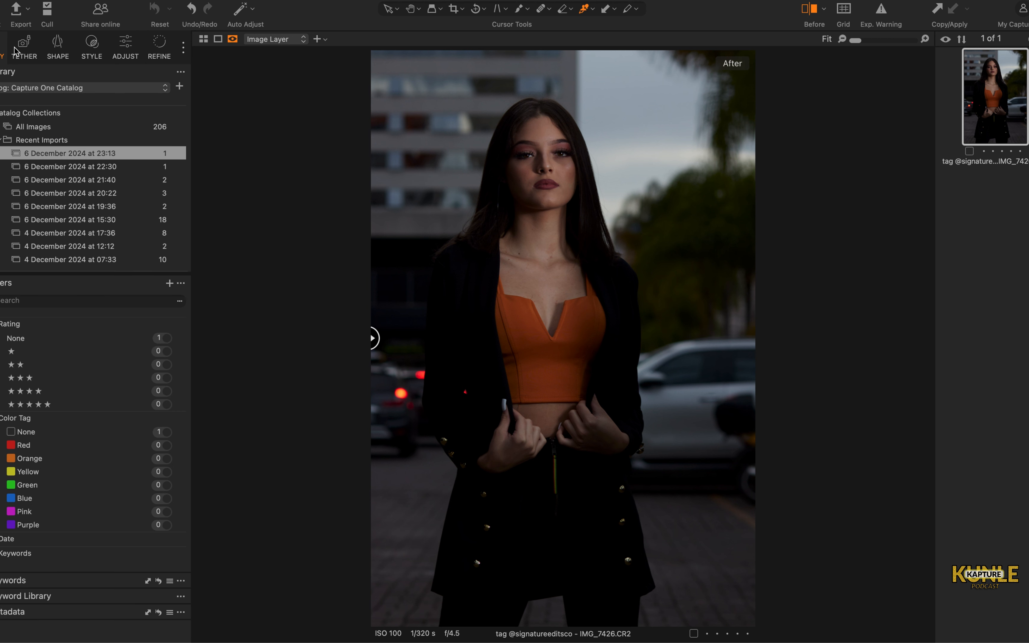
click(24, 46)
click(67, 52)
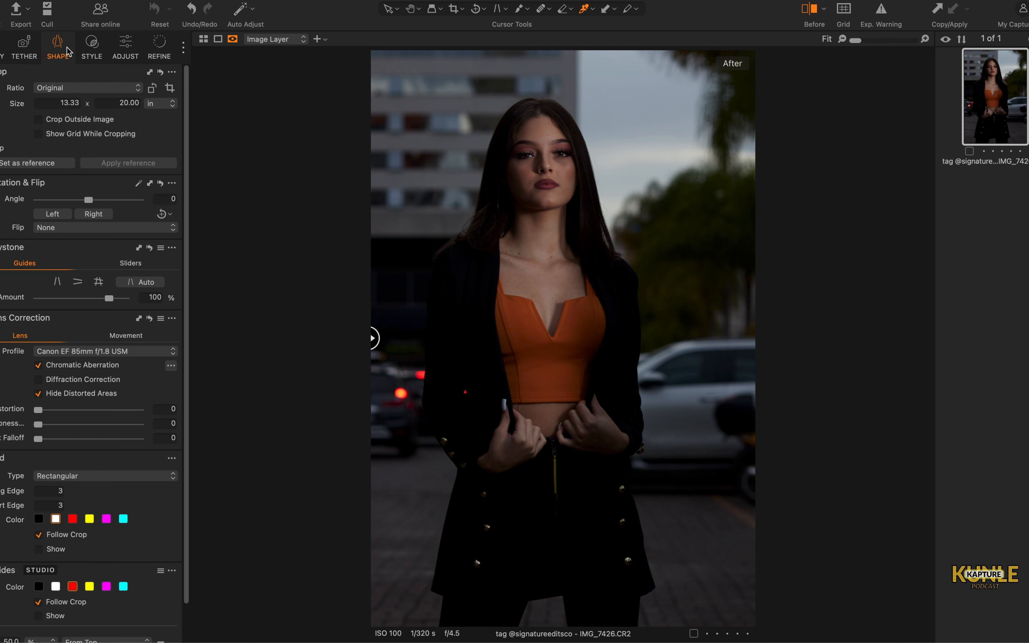
click(92, 48)
click(126, 49)
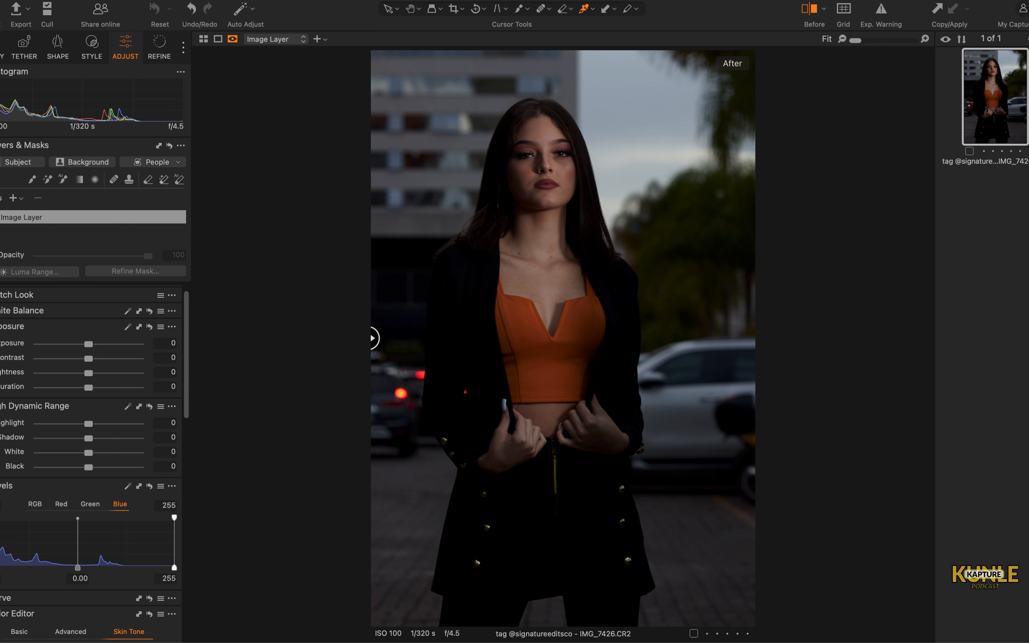
click(1, 146)
click(1, 146)
- Set the base image layer's Exposure to 0.57 and its High Dynamic Range Highlight to -75
scroll(170, 339, up, 1)
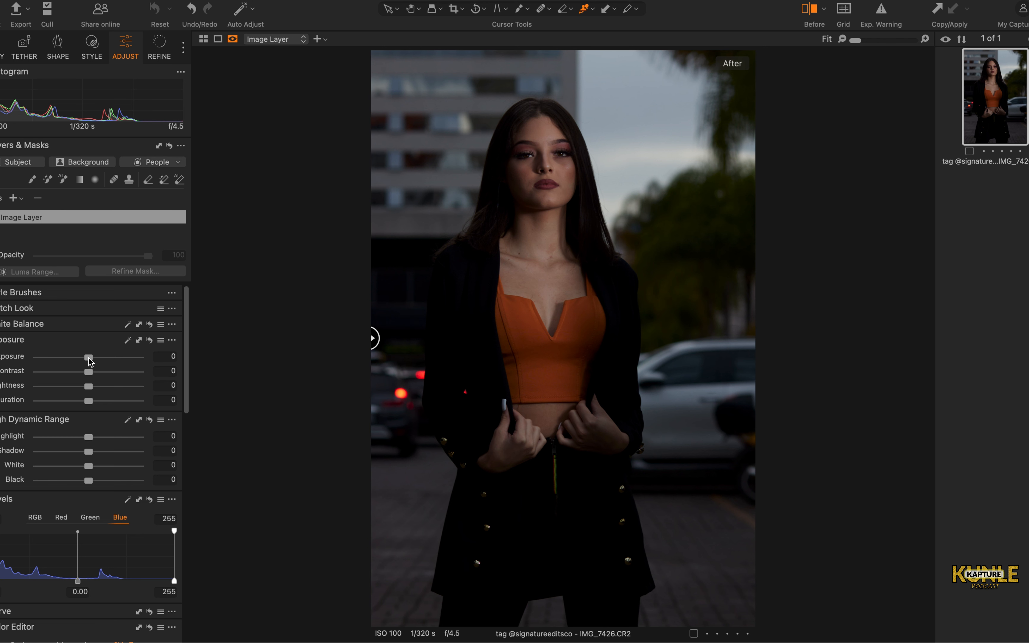
drag(91, 361, 103, 359)
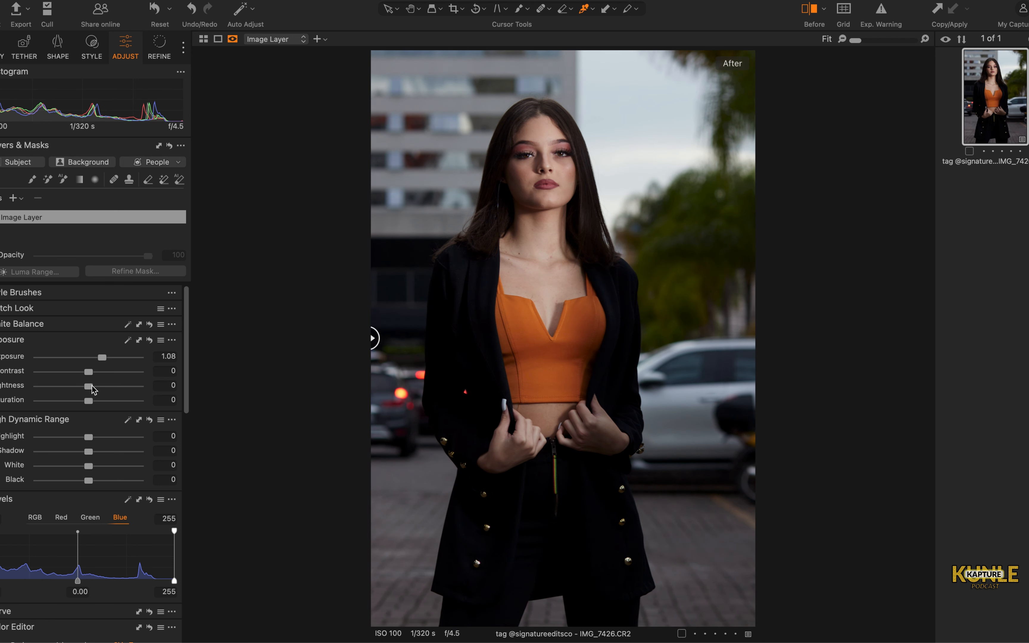
mouse_move(61, 437)
mouse_down()
mouse_move(41, 437)
mouse_move(52, 438)
mouse_up()
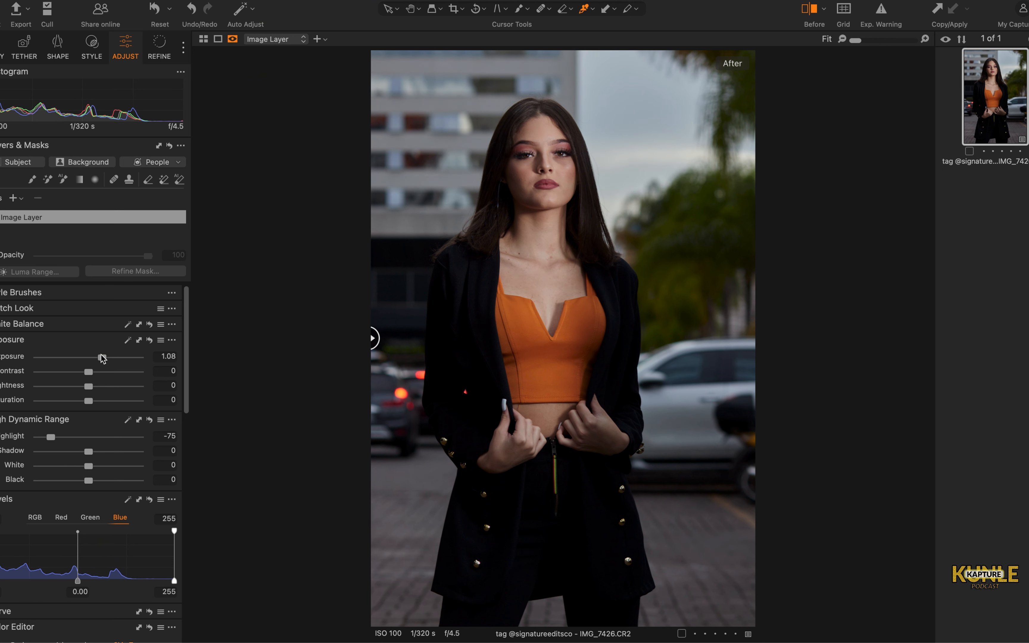
drag(102, 357, 96, 360)
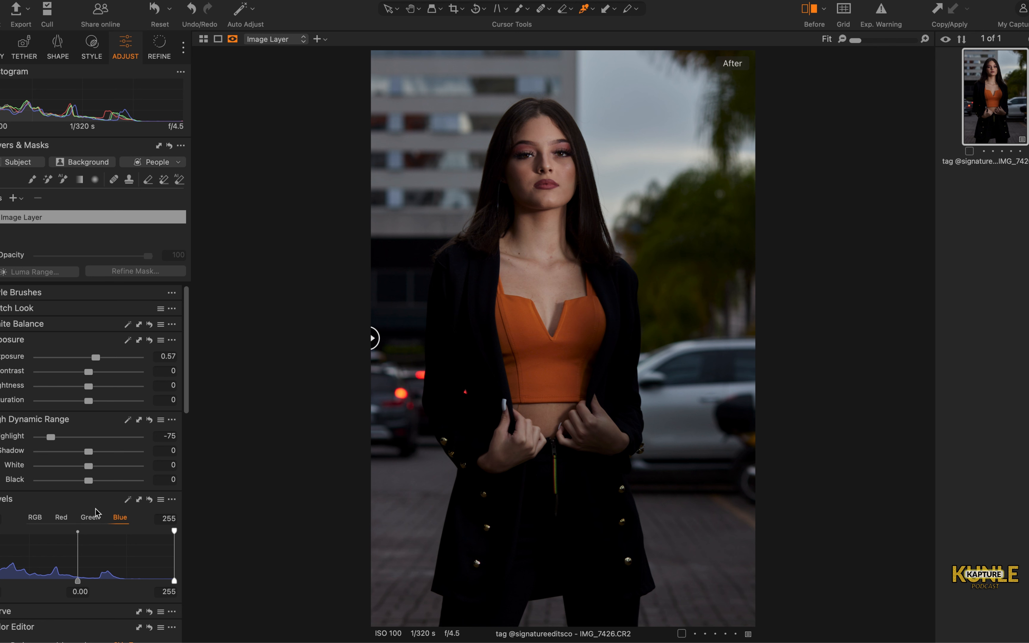
- Create an AI people mask covering Body Skin and Face Skin on its own layer
scroll(97, 513, down, 2)
scroll(98, 514, up, 2)
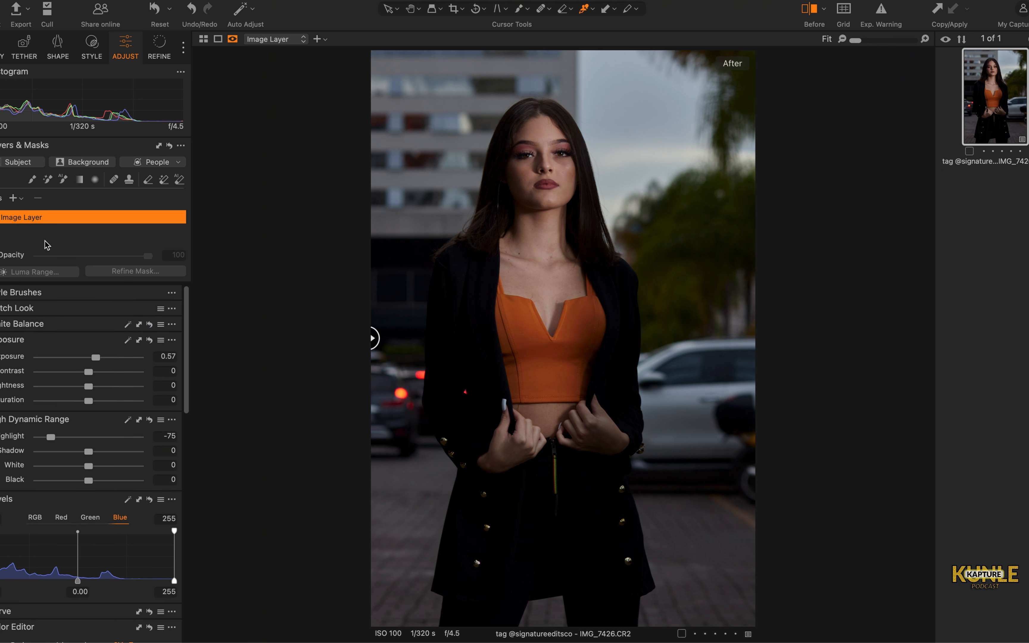
click(76, 236)
click(178, 163)
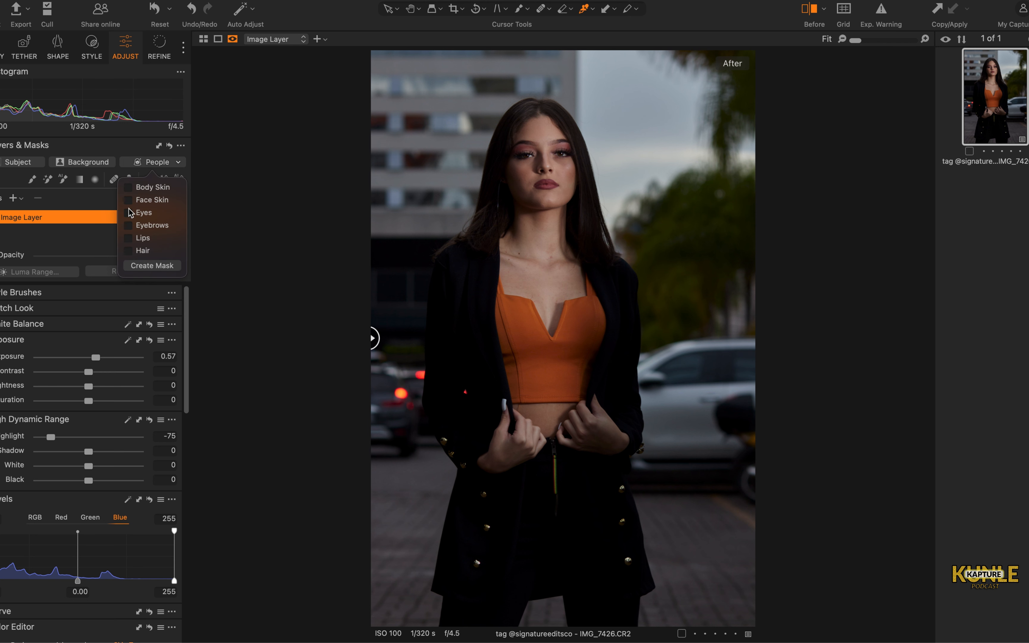
click(129, 188)
click(129, 199)
click(156, 266)
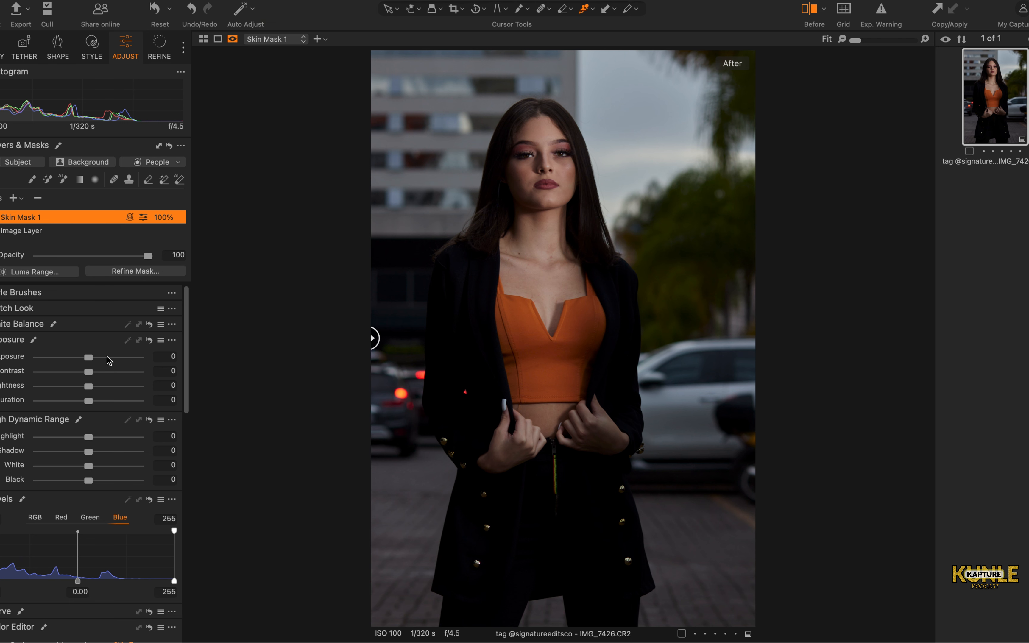
- Raise the skin mask layer's Exposure to 4 to check the masked area, and reset it to 0
drag(93, 357, 153, 365)
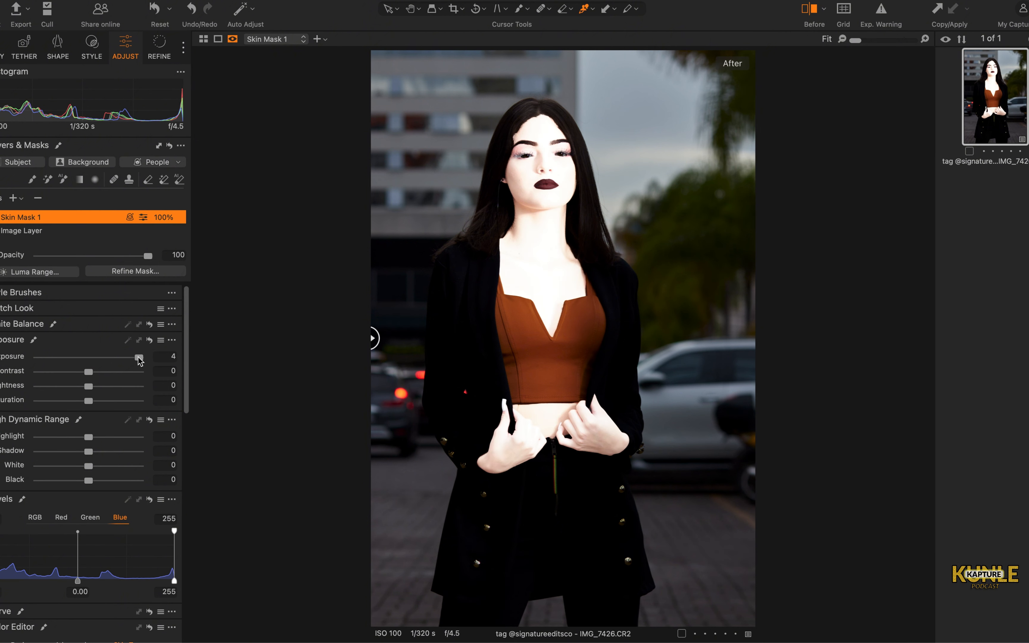
drag(139, 360, 87, 360)
click(162, 356)
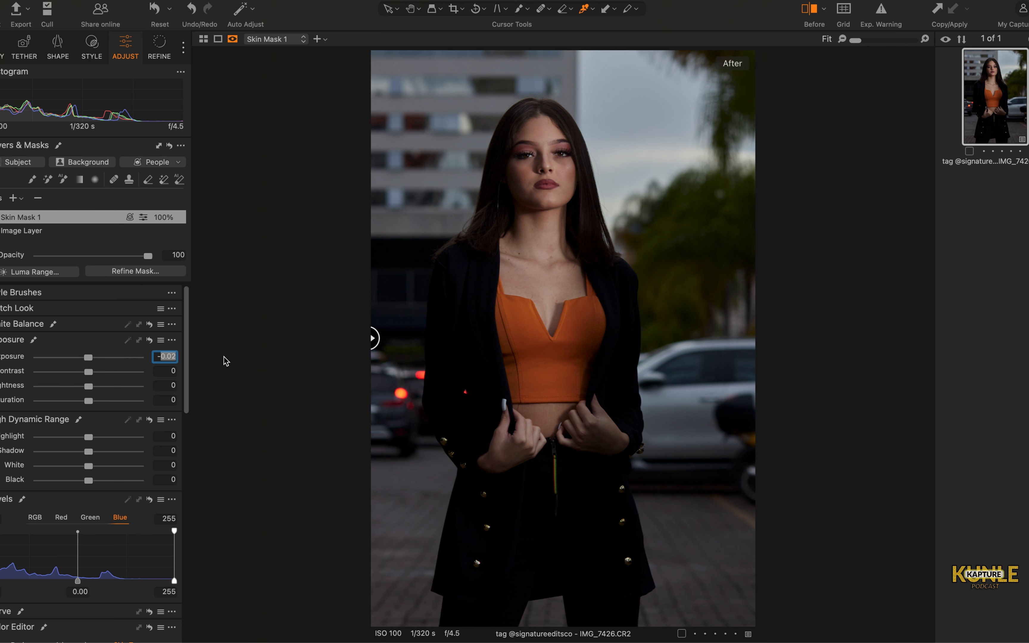
key(BackSpace)
key(BackSpace)
key(BackSpace)
click(90, 347)
- Set the skin mask layer's High Dynamic Range Shadow to 44 and Highlight to -58
scroll(99, 336, down, 5)
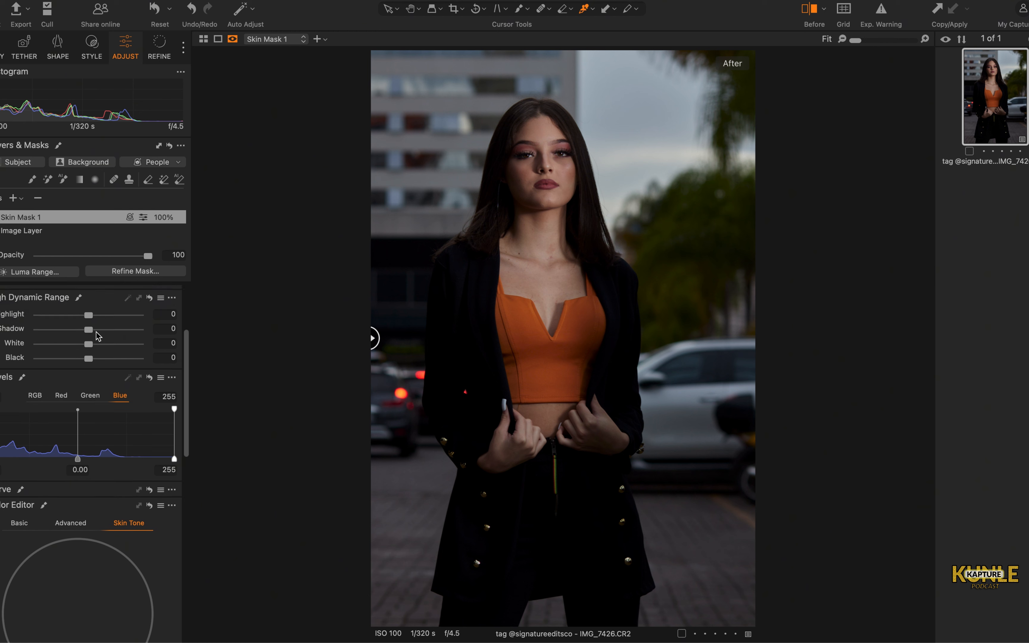
scroll(87, 373, up, 4)
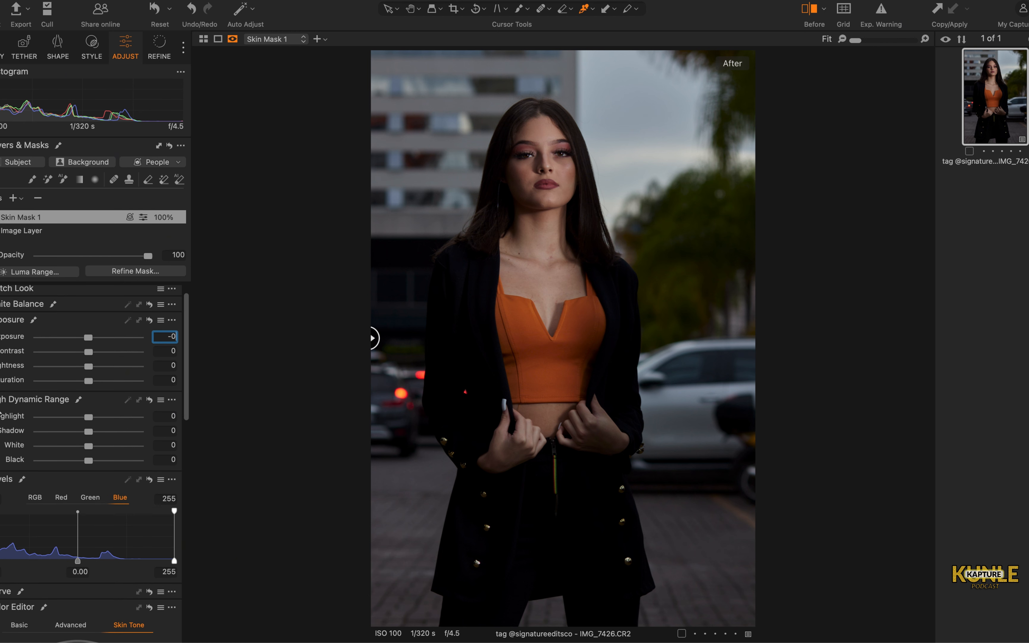
drag(90, 434, 112, 434)
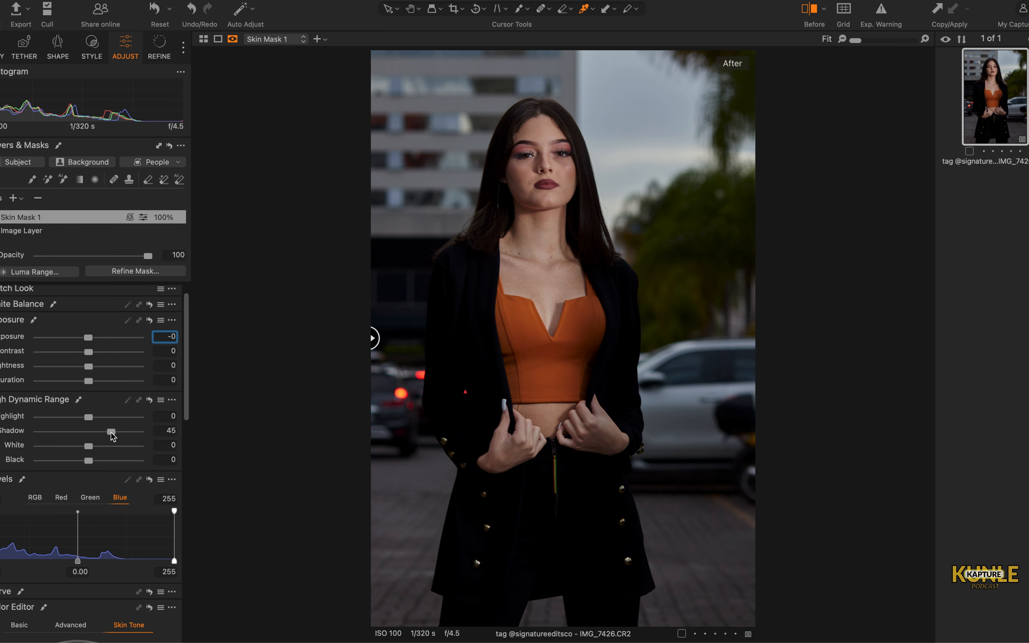
drag(111, 433, 59, 421)
drag(60, 420, 109, 433)
mouse_move(374, 337)
mouse_down()
mouse_move(718, 332)
mouse_move(376, 339)
mouse_up()
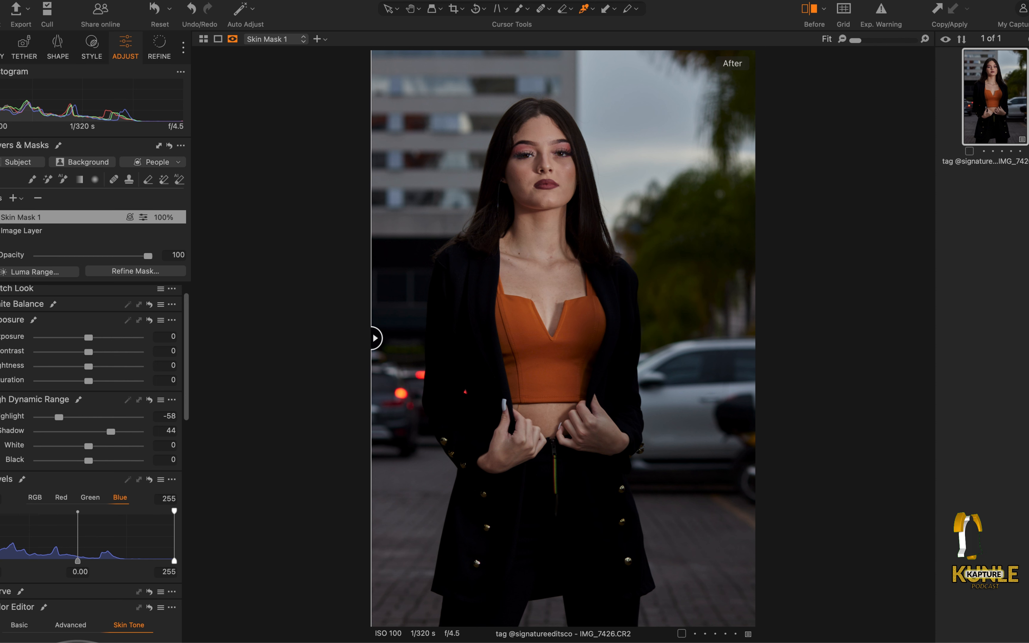
- Examine the Color Editor's Basic, Advanced and Skin Tone modes for the skin mask layer, ending on Skin Tone
scroll(91, 464, up, 1)
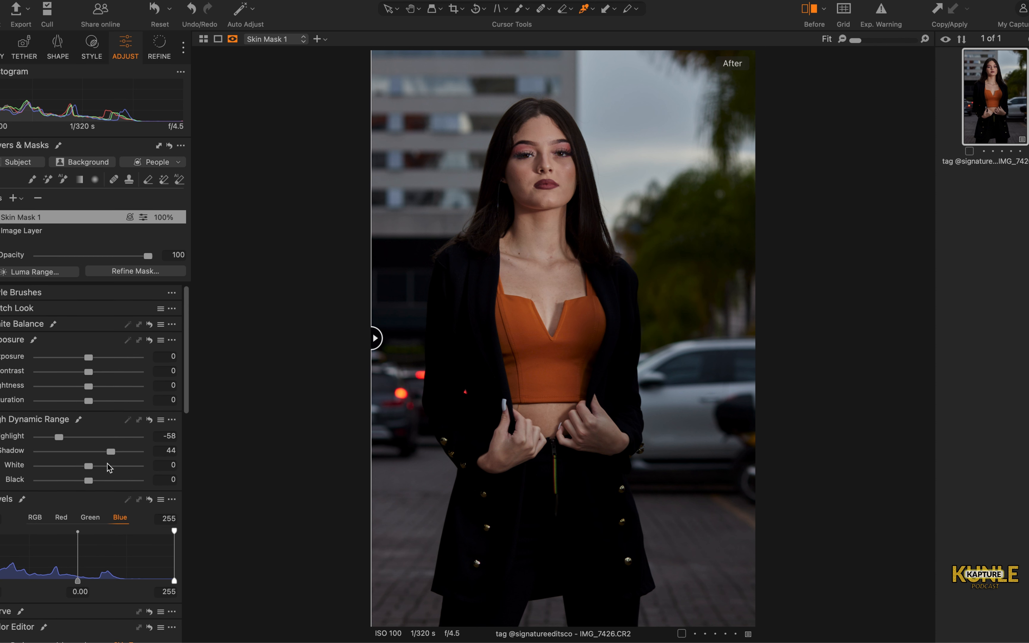
scroll(131, 430, down, 5)
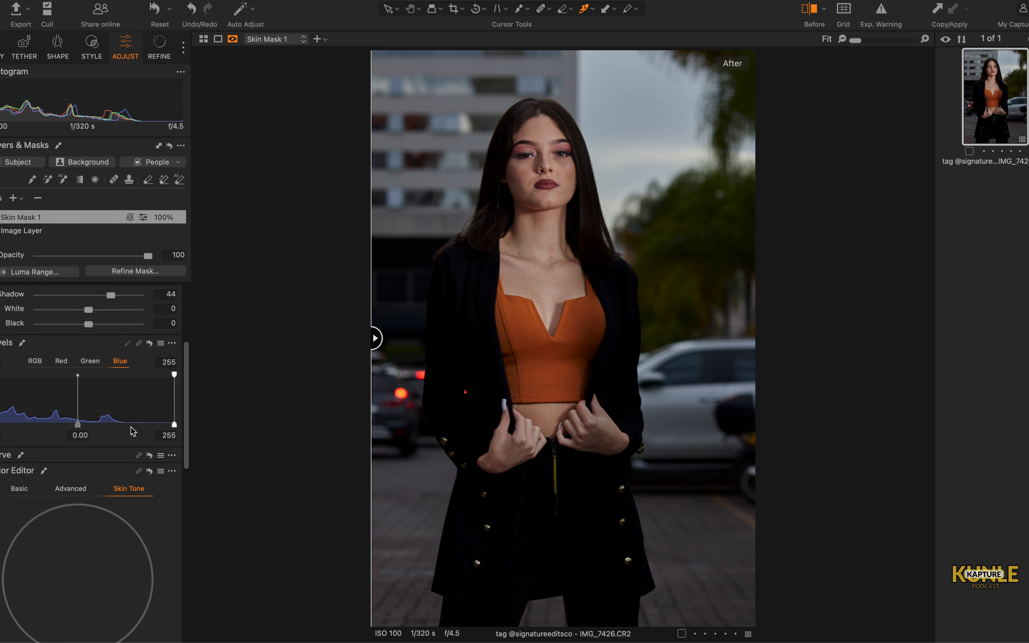
click(2, 443)
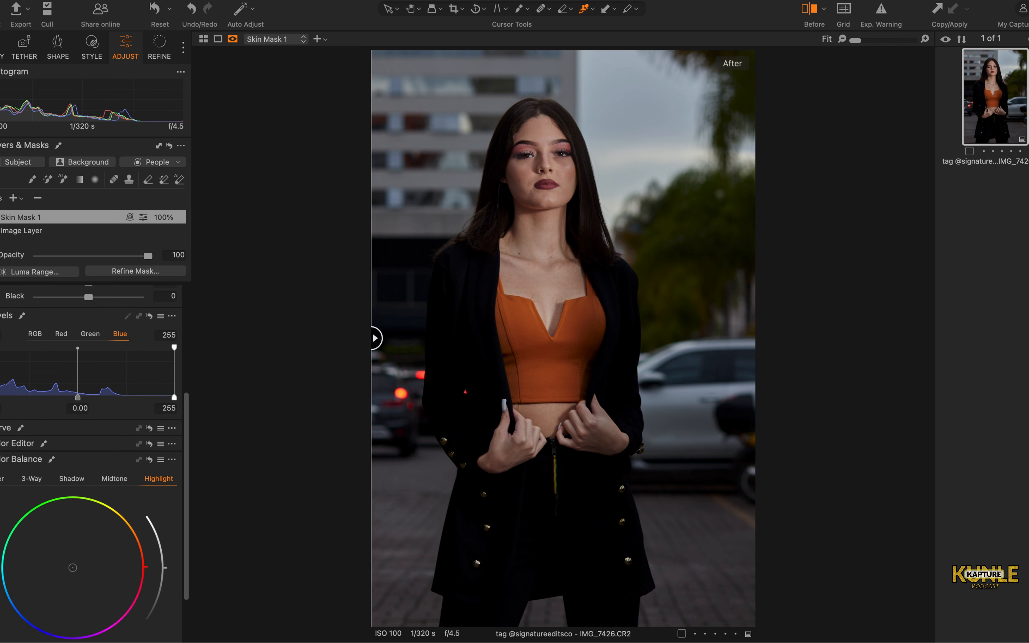
click(142, 444)
scroll(143, 445, down, 4)
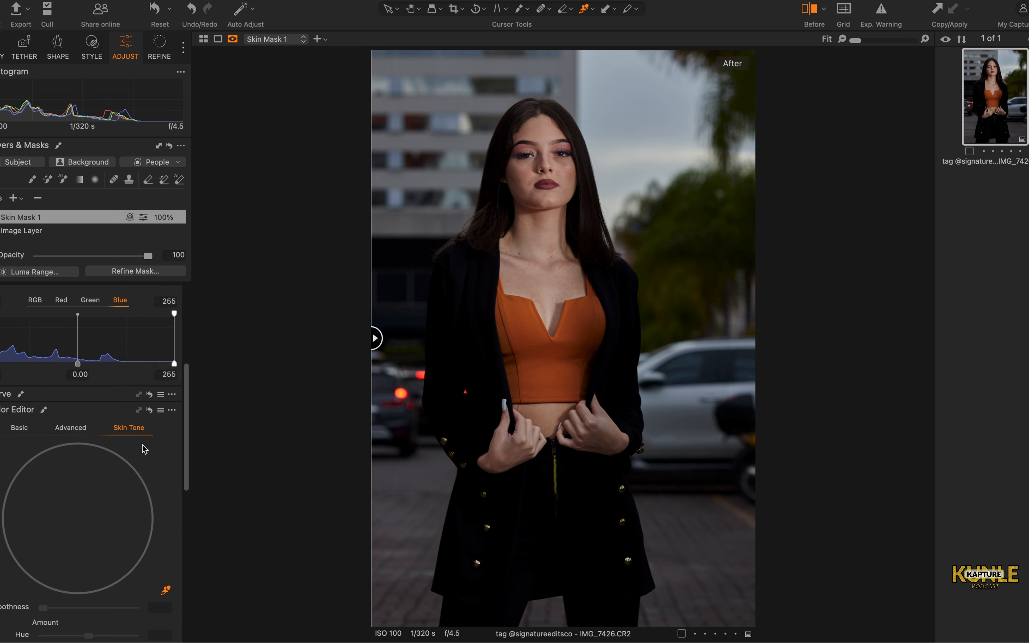
click(17, 368)
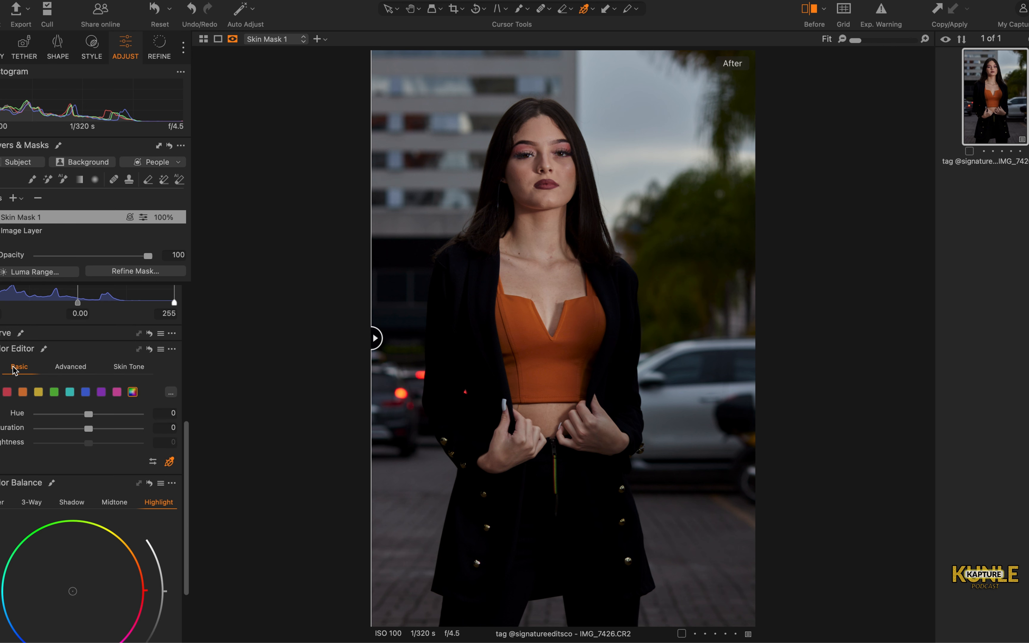
click(69, 367)
click(125, 368)
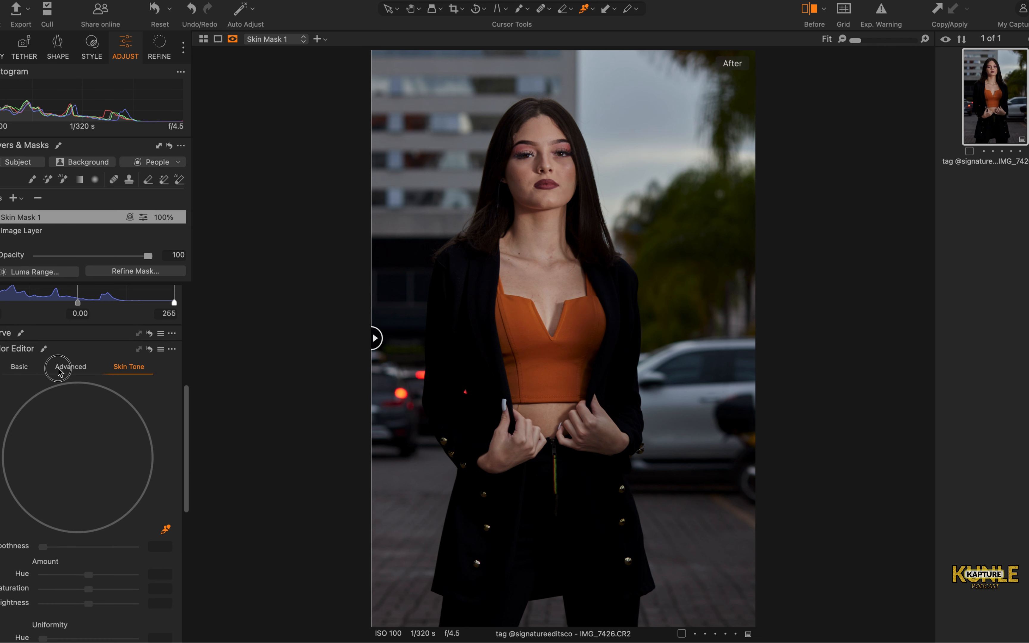
click(68, 368)
click(23, 368)
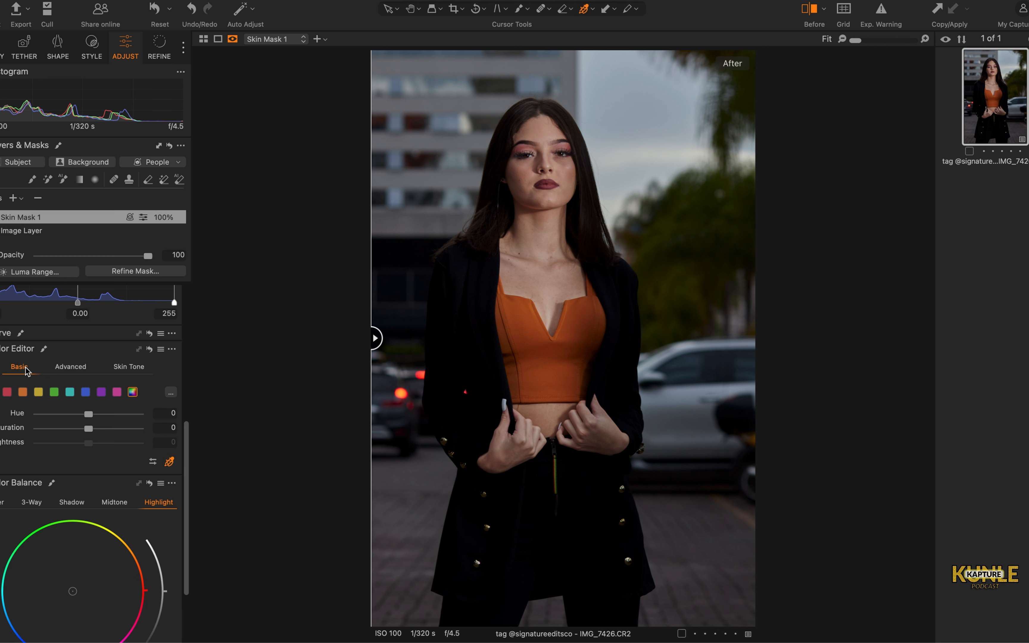
click(123, 368)
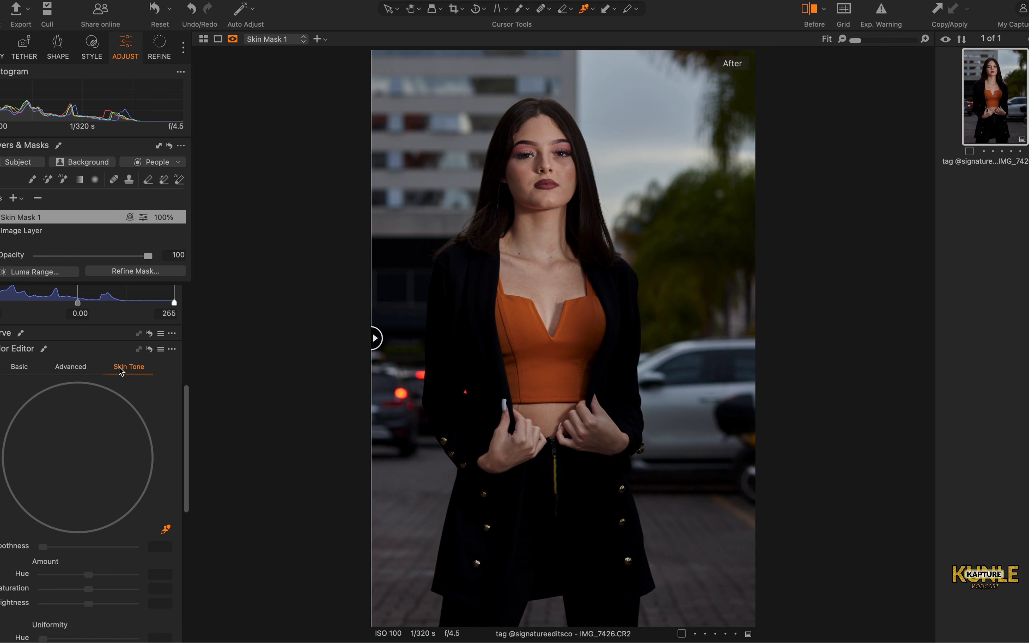
scroll(121, 493, down, 5)
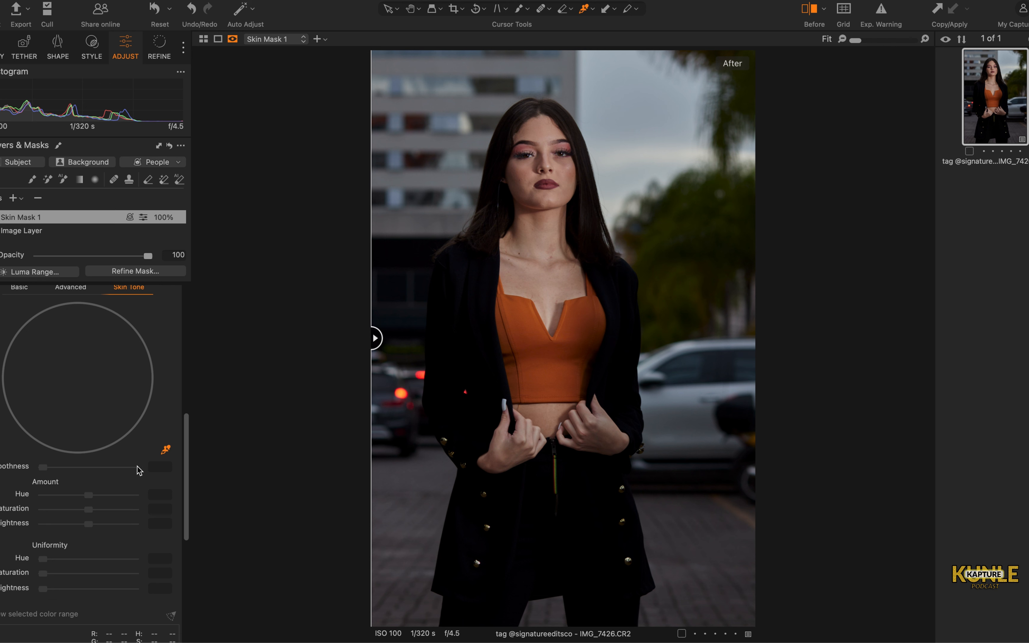
scroll(98, 366, up, 3)
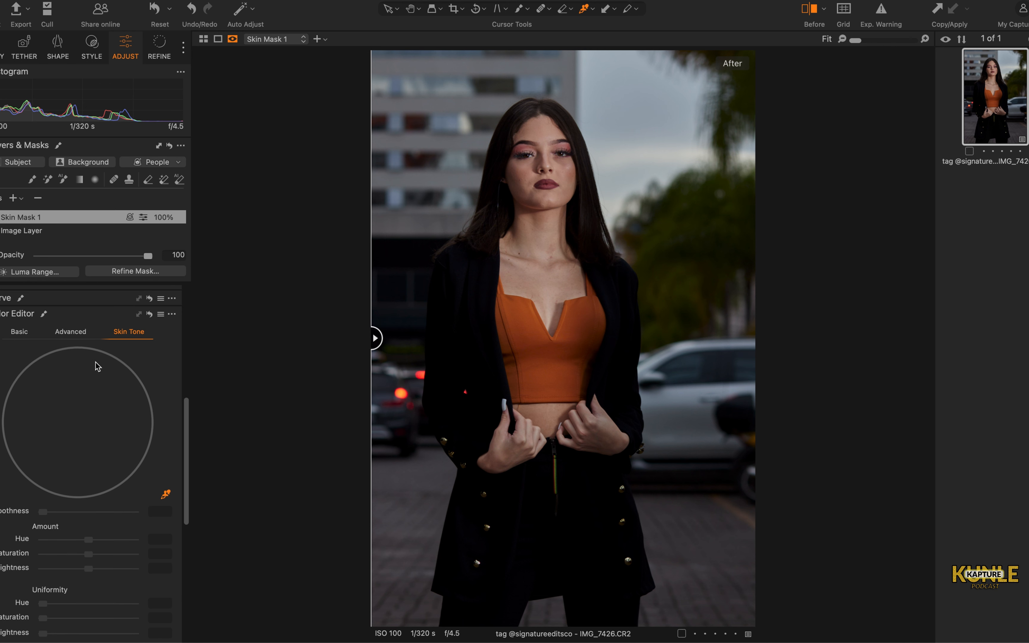
- Sample the skin tone from the woman's left cheek for the Skin Tone color editor
click(166, 494)
click(166, 495)
scroll(575, 160, up, 5)
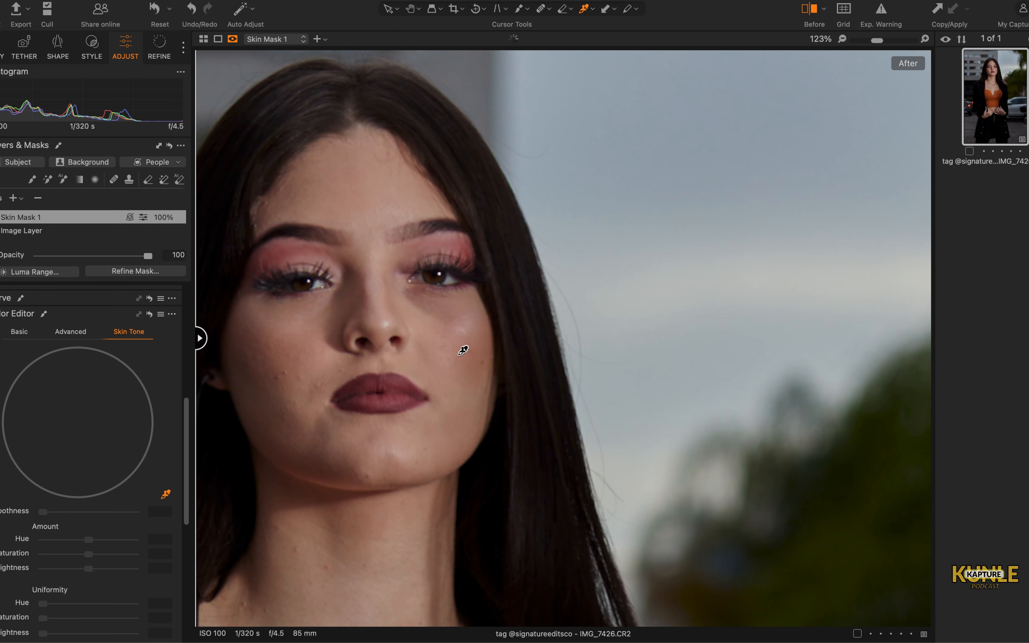
click(452, 343)
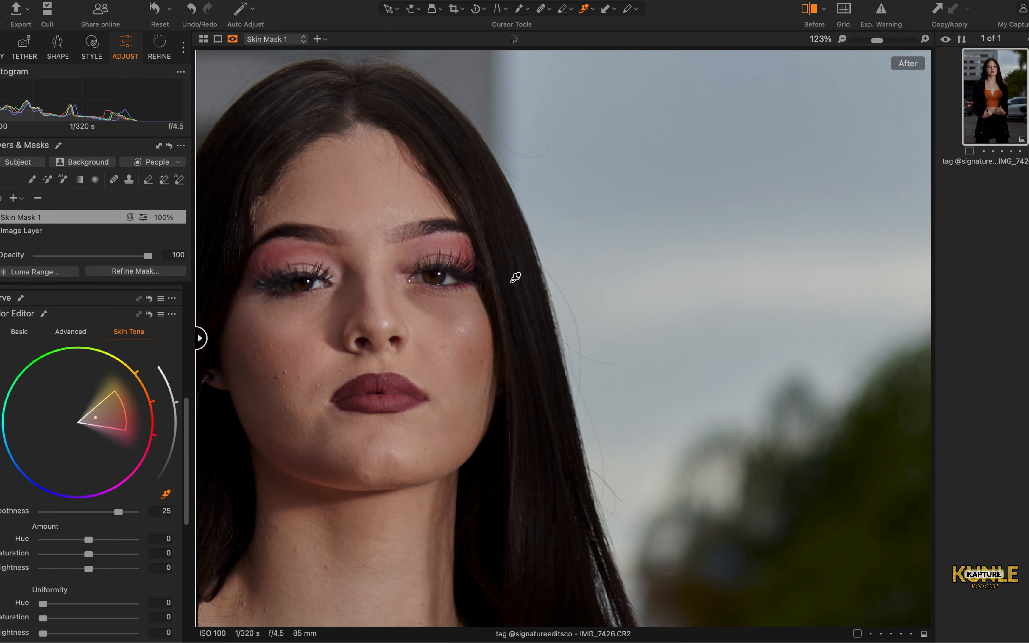
- Widen the sampled skin color range outward toward higher saturation and set its Smoothness to 26.1
scroll(515, 285, down, 5)
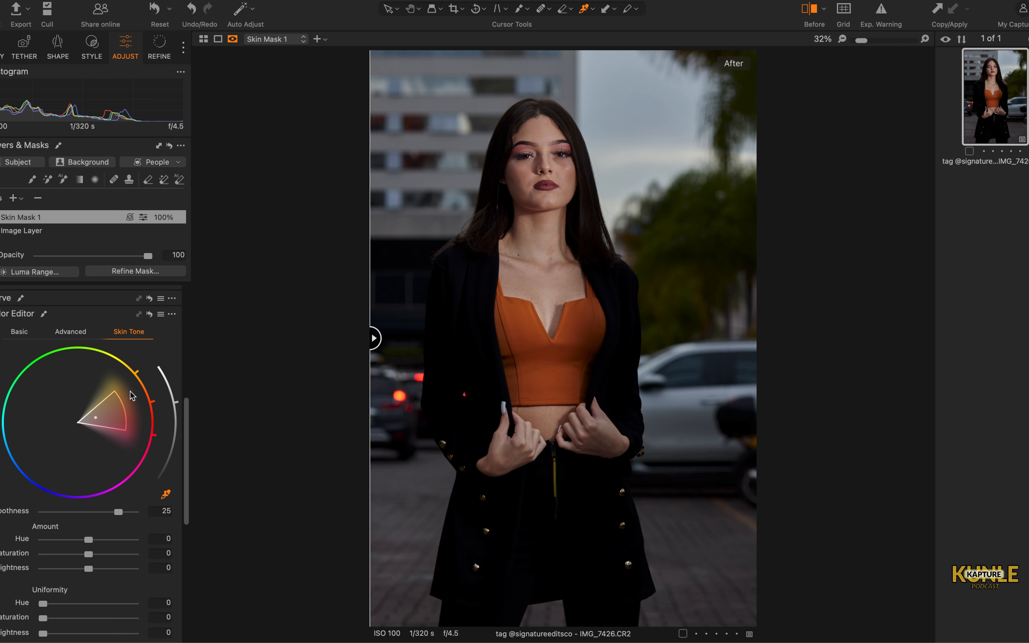
drag(122, 403, 130, 399)
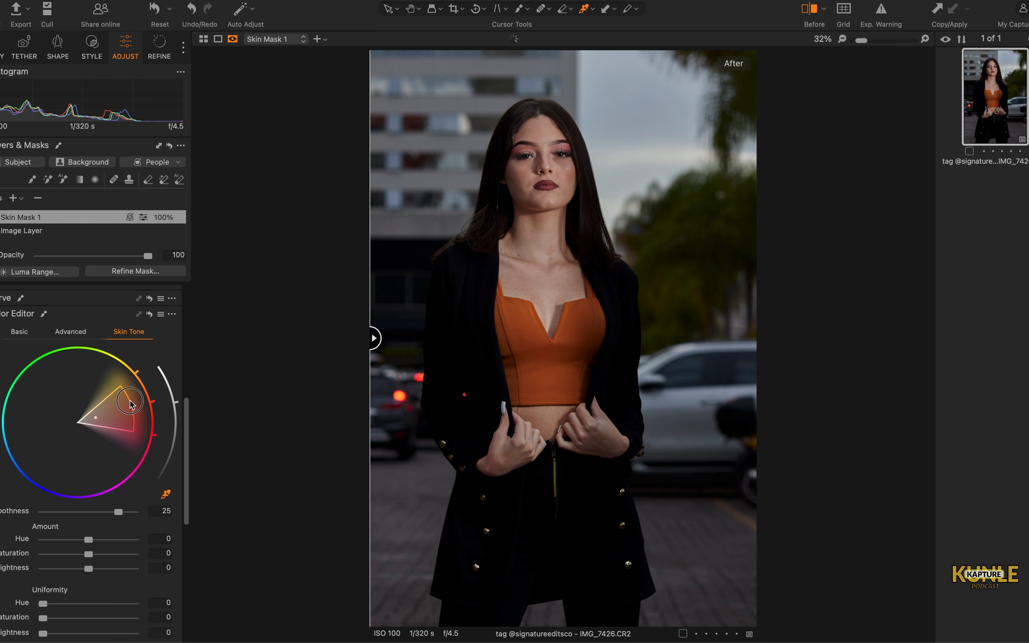
drag(120, 515, 122, 516)
- Set the skin tone's Uniformity Saturation to 78 and its Amount Saturation to 15, and check the face up close
scroll(94, 461, down, 5)
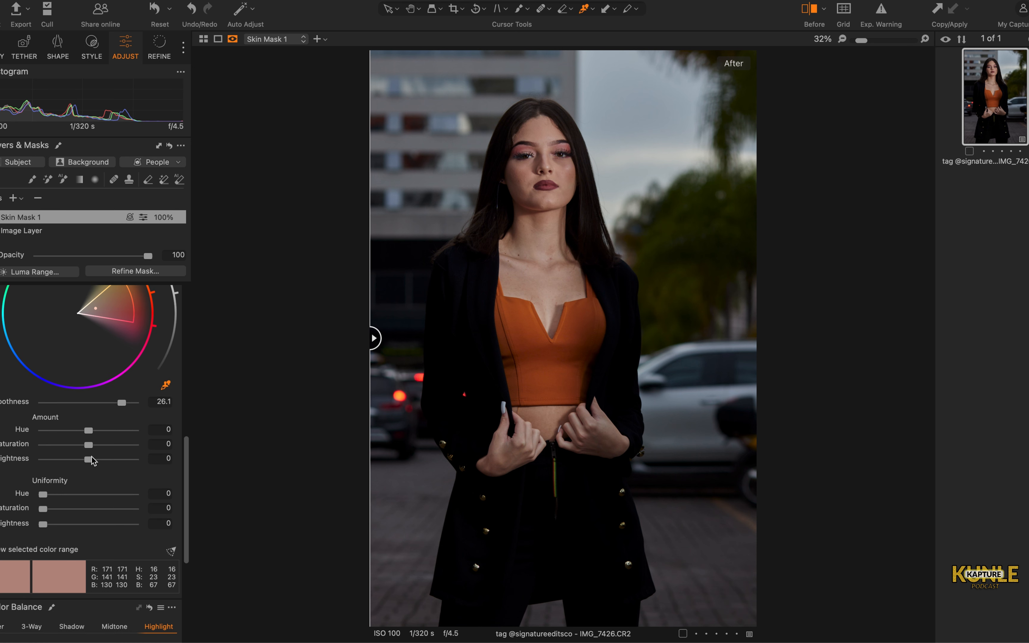
drag(44, 509, 107, 508)
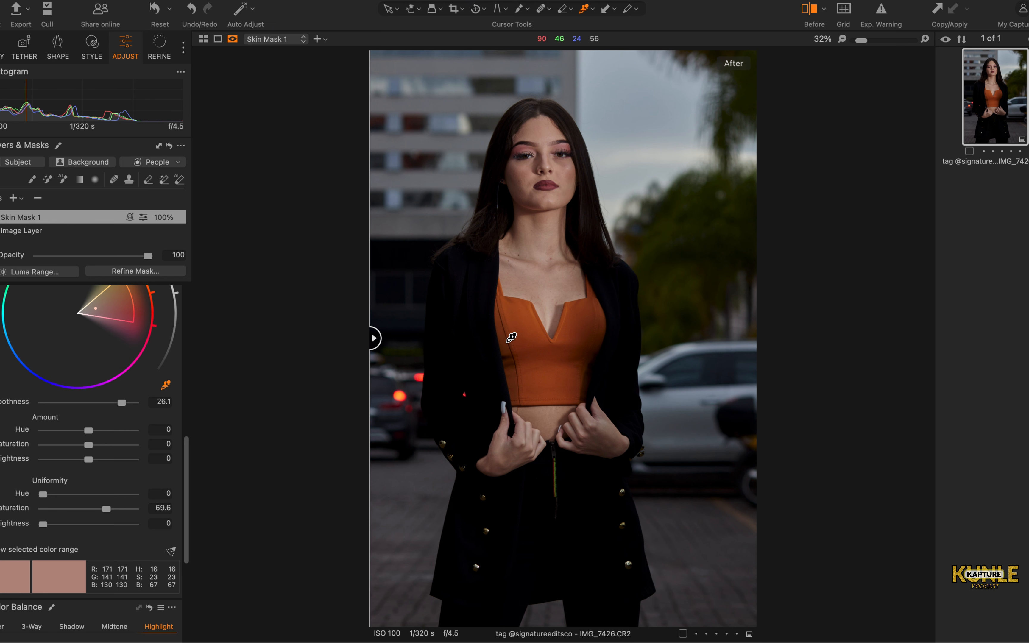
drag(106, 509, 115, 511)
drag(89, 445, 97, 445)
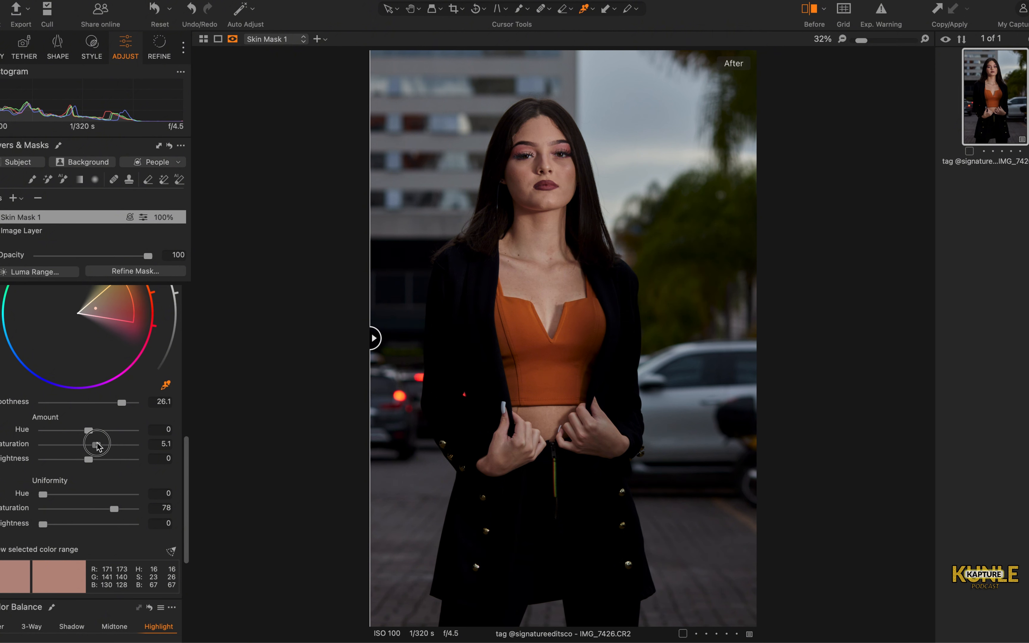
drag(98, 445, 97, 446)
mouse_move(97, 444)
mouse_down()
mouse_move(118, 446)
mouse_move(108, 447)
mouse_up()
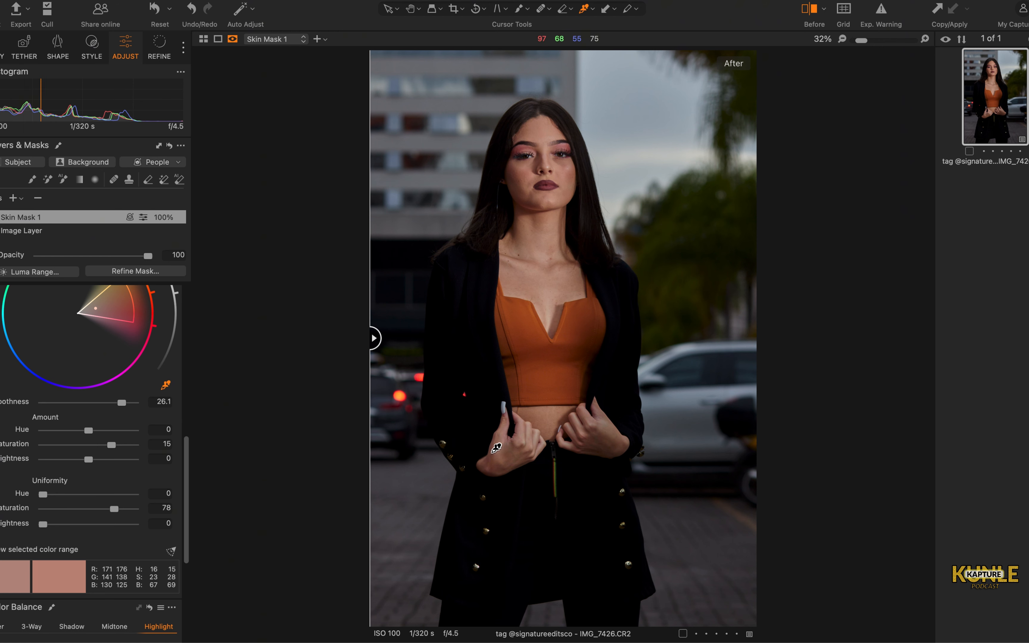
scroll(547, 166, up, 5)
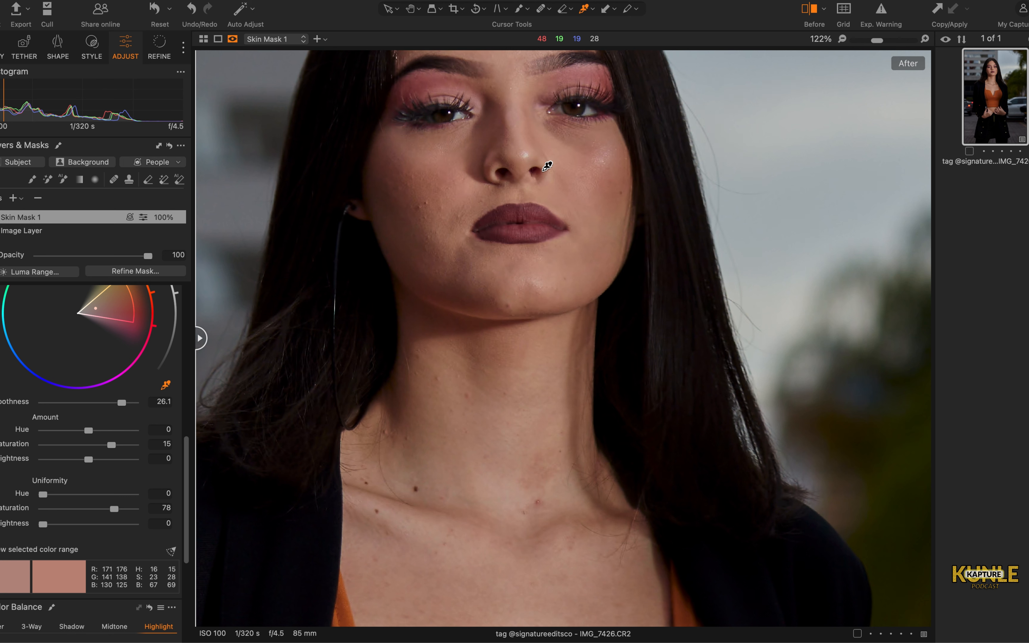
- Set the skin tone's Amount Saturation to 13.9 and compare the whole photo before and after the edit
drag(112, 445, 109, 445)
mouse_move(203, 328)
mouse_down()
mouse_move(201, 337)
mouse_move(717, 387)
mouse_move(199, 338)
mouse_up()
drag(197, 448, 271, 395)
key(super+0)
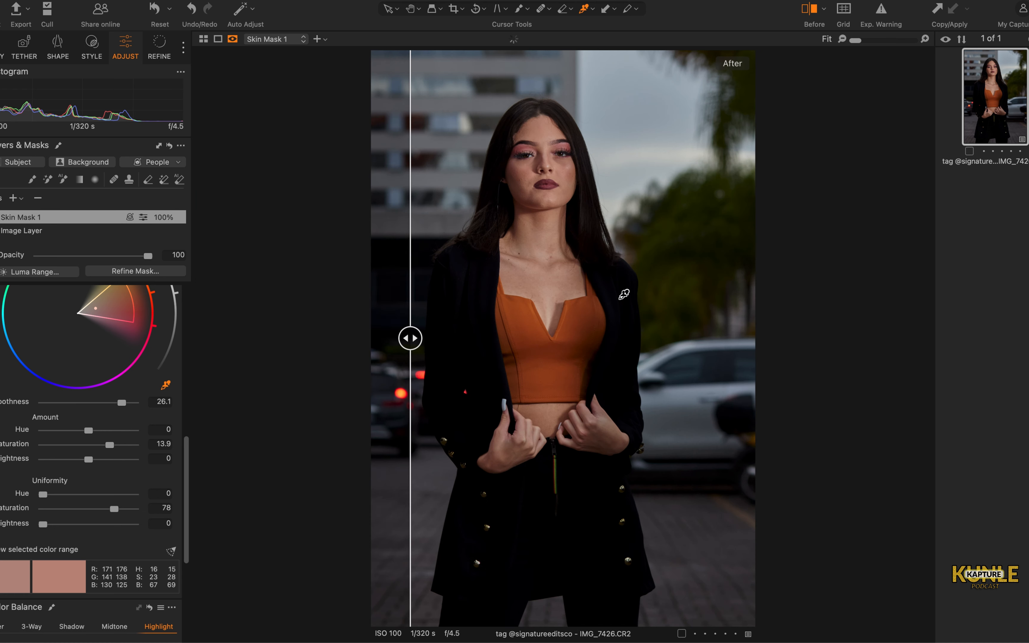
mouse_move(412, 337)
mouse_down()
mouse_move(797, 344)
mouse_move(110, 344)
mouse_move(404, 352)
mouse_up()
- Set the Brightness of the Skin Mask 1 layer to -3
scroll(73, 380, up, 10)
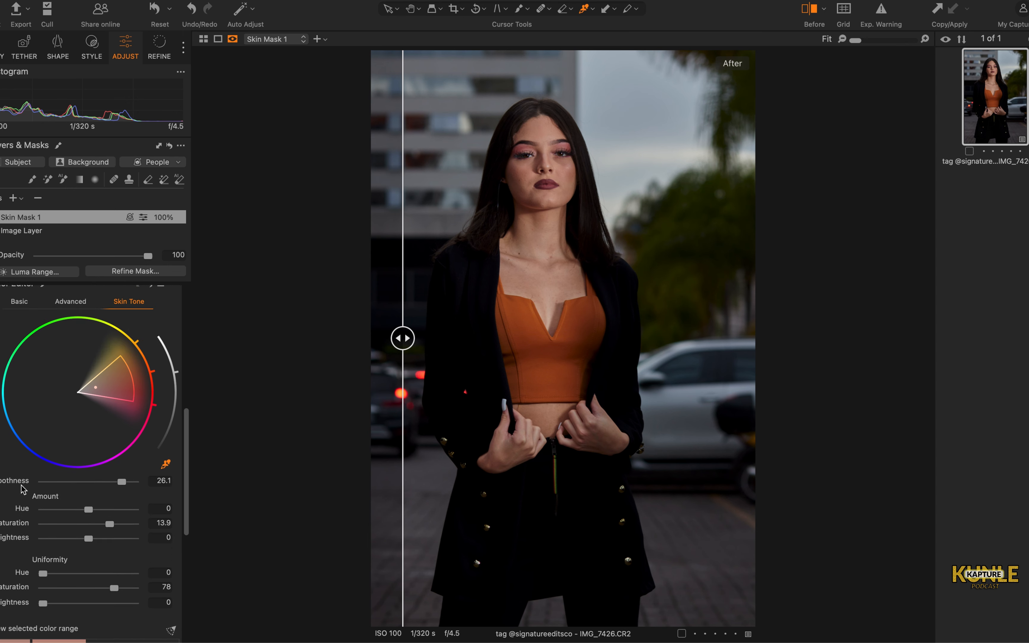
scroll(74, 379, up, 11)
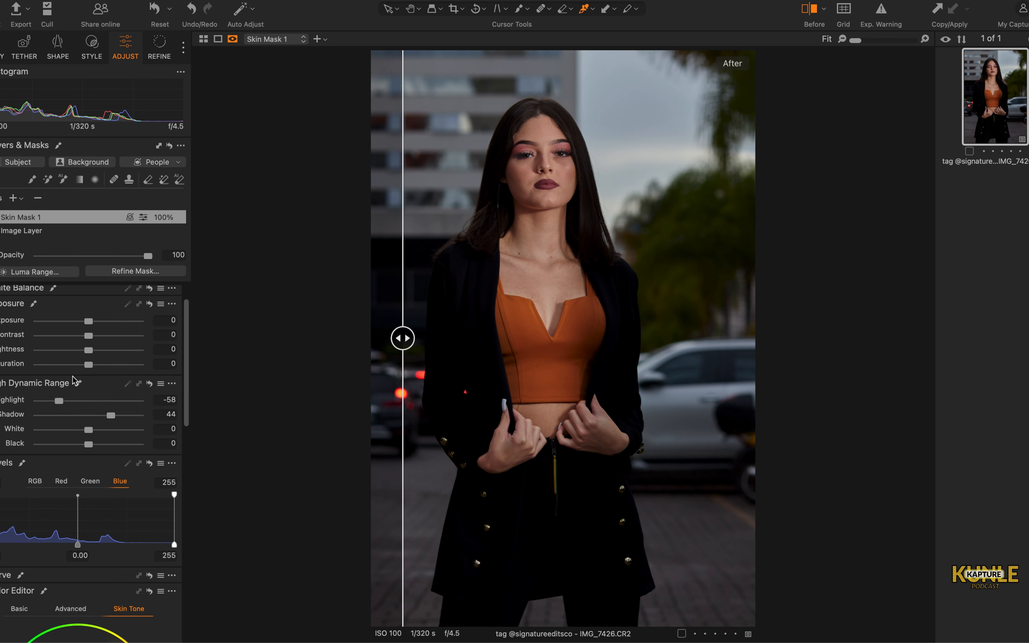
scroll(89, 369, up, 3)
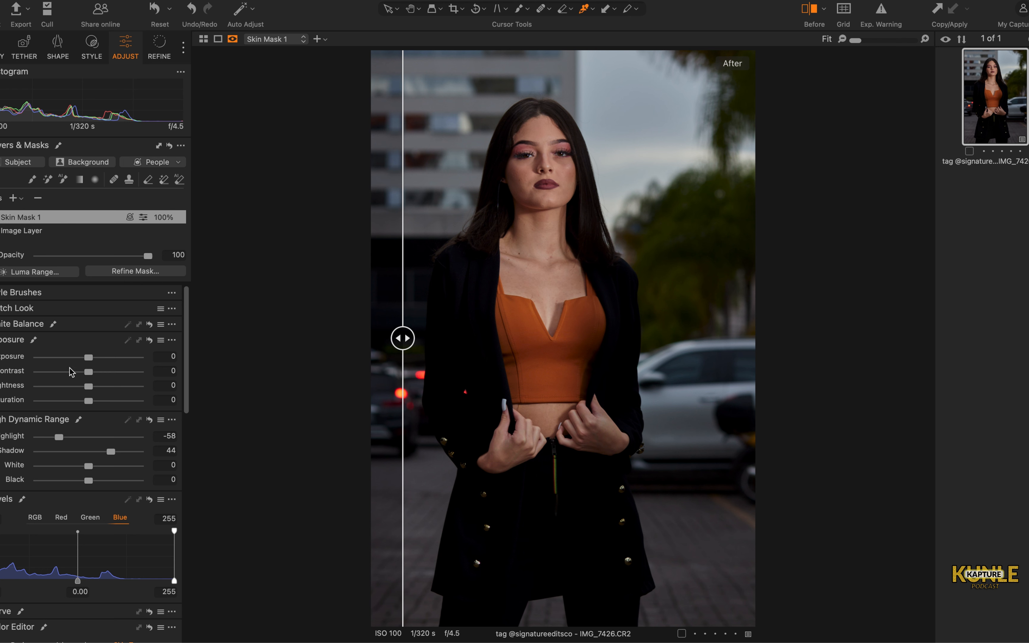
drag(89, 391, 87, 391)
- Create a new people mask layer covering only the woman's eyes
click(179, 163)
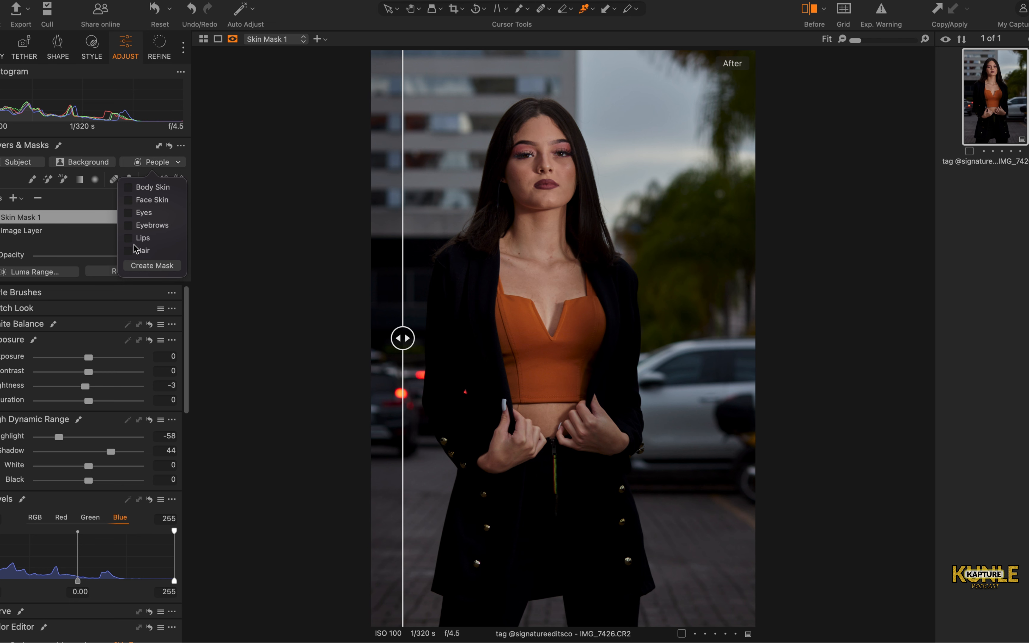
click(155, 266)
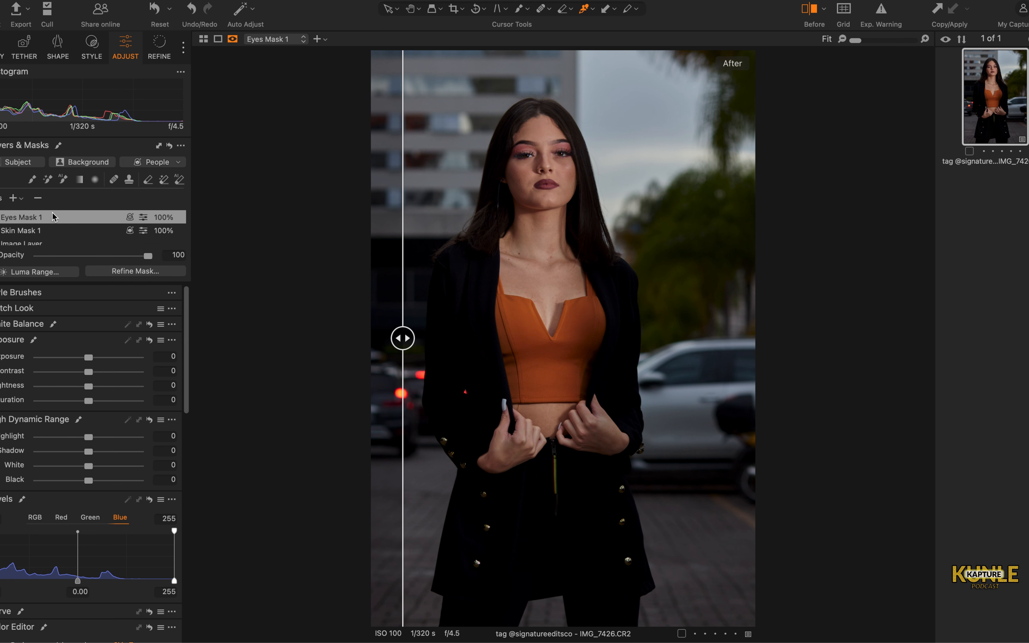
scroll(52, 218, down, 2)
scroll(52, 217, up, 2)
- Check the settings of the skin mask and image layers, and raise the Brightness of the Eyes Mask 1 layer
click(48, 233)
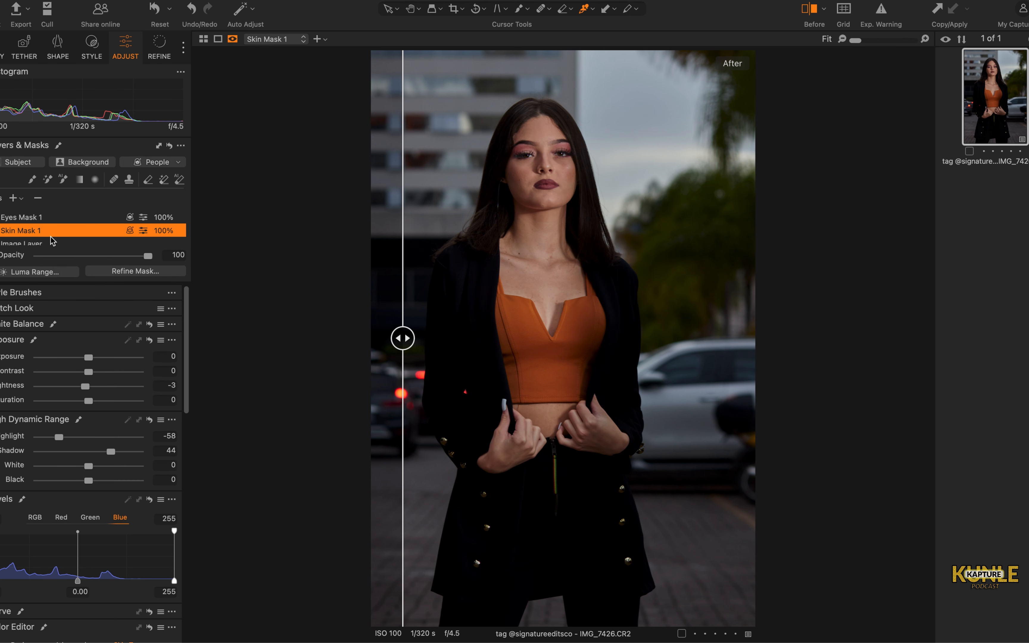
click(57, 241)
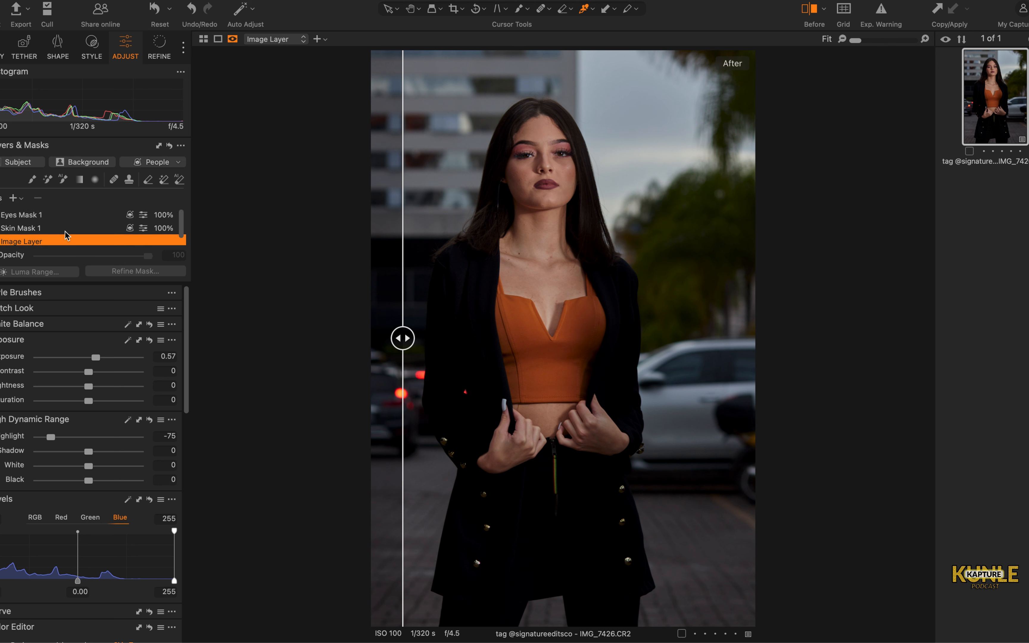
click(19, 217)
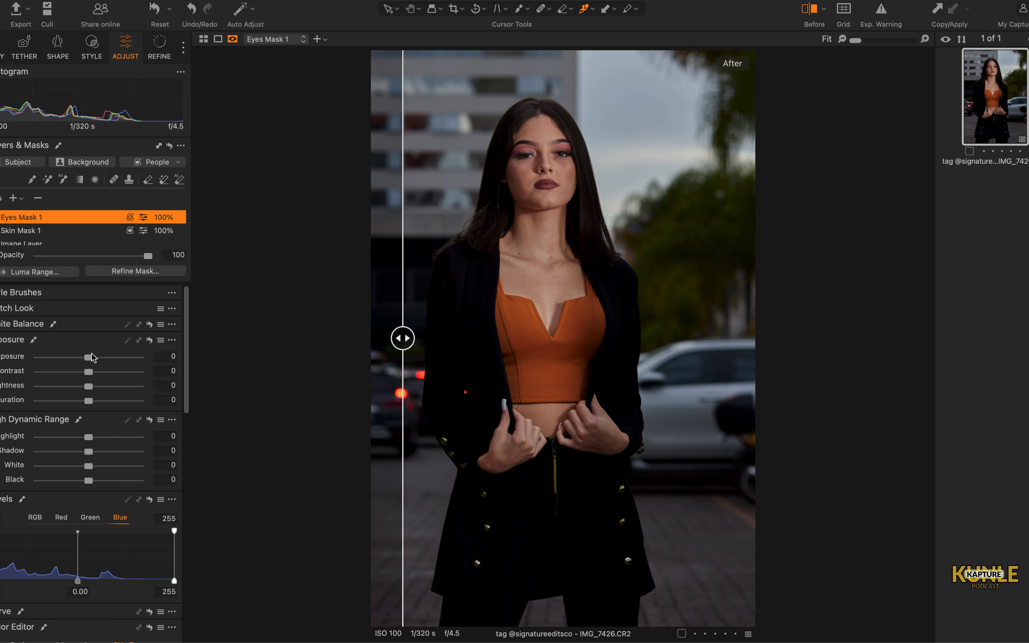
scroll(91, 357, down, 3)
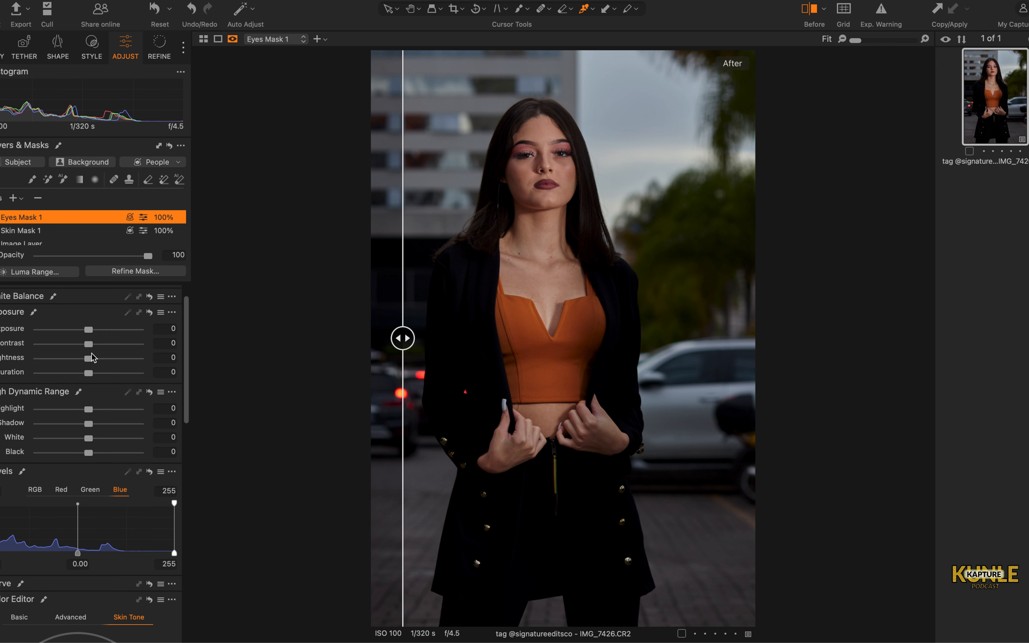
scroll(92, 358, down, 2)
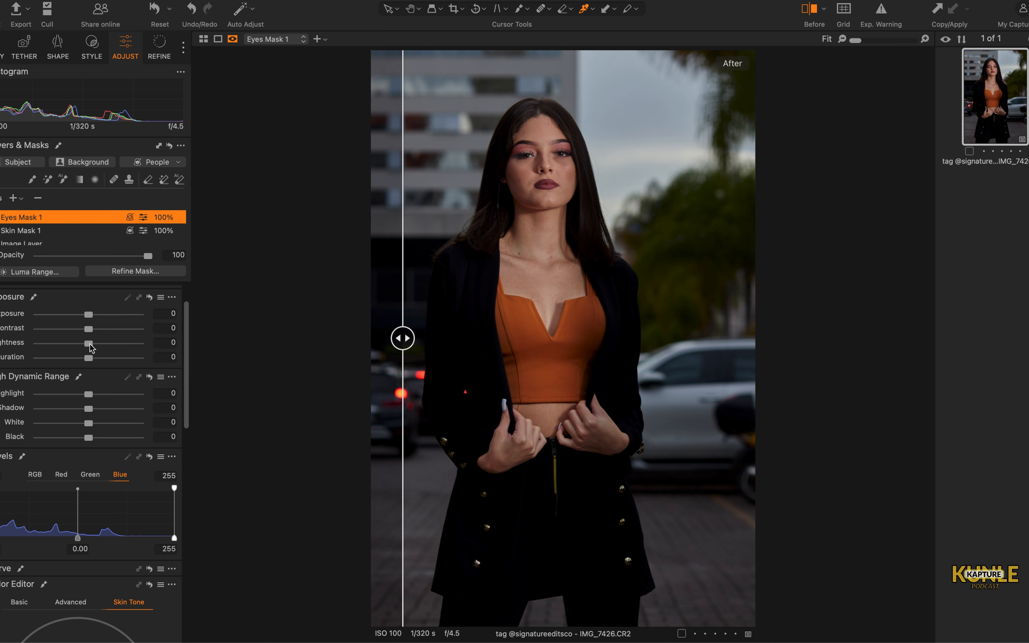
drag(88, 343, 115, 346)
- Lower the blue channel's highlight output level to 250 in the Levels of the eyes mask layer
scroll(104, 434, down, 3)
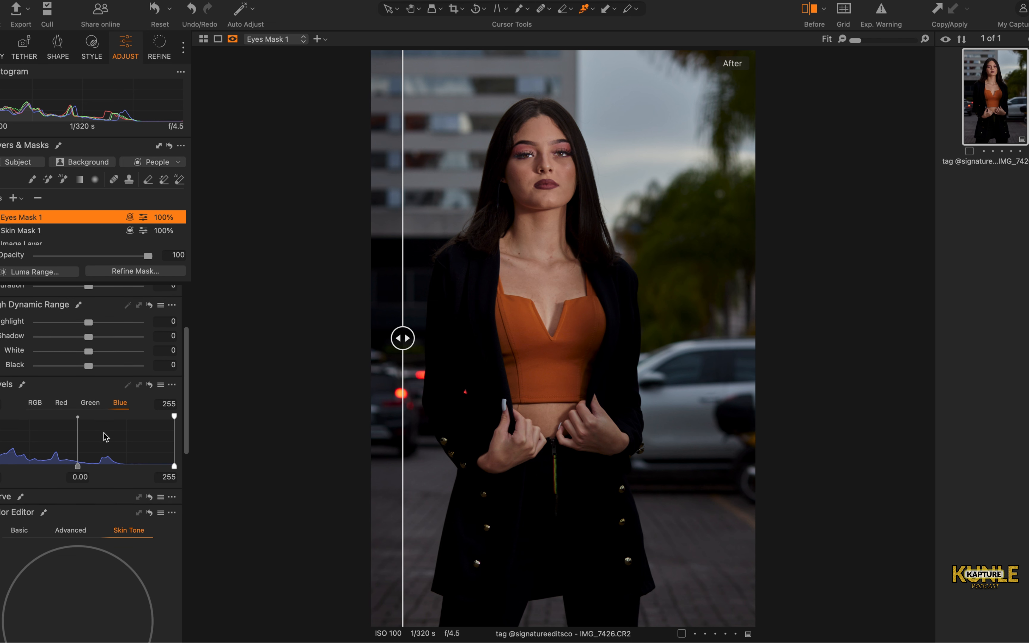
click(35, 403)
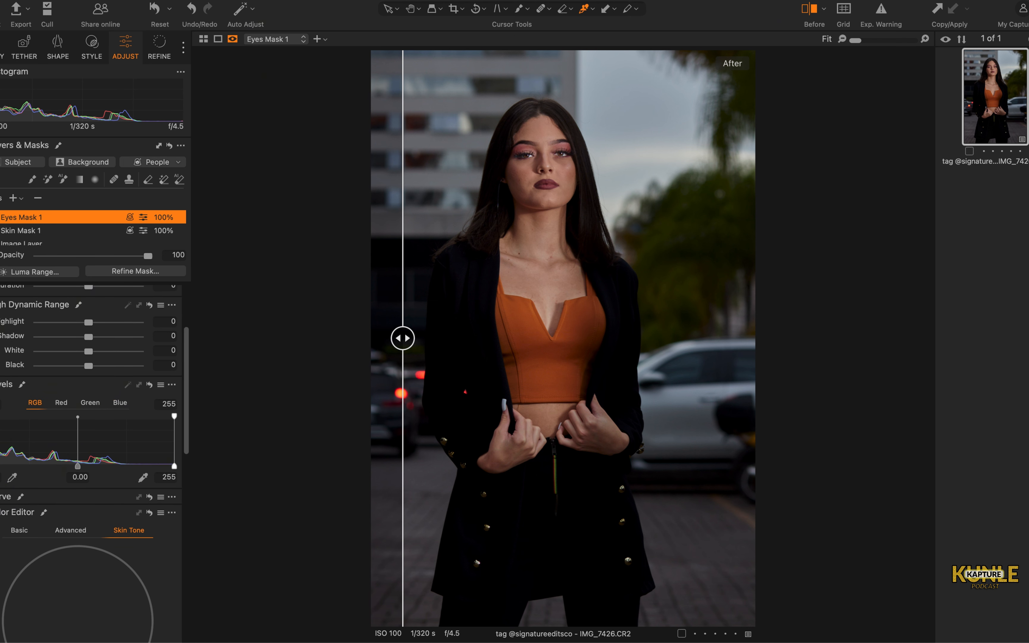
click(118, 404)
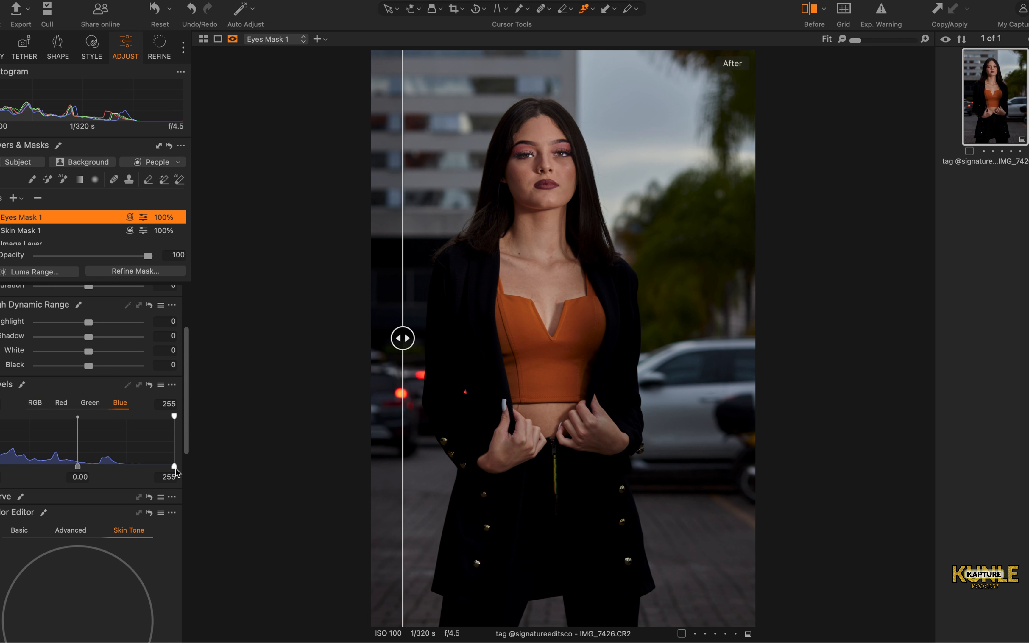
drag(174, 466, 168, 466)
- Compare the woman's eyes with the Eyes Mask 1 layer off and on, both up close and in the whole photo
click(0, 218)
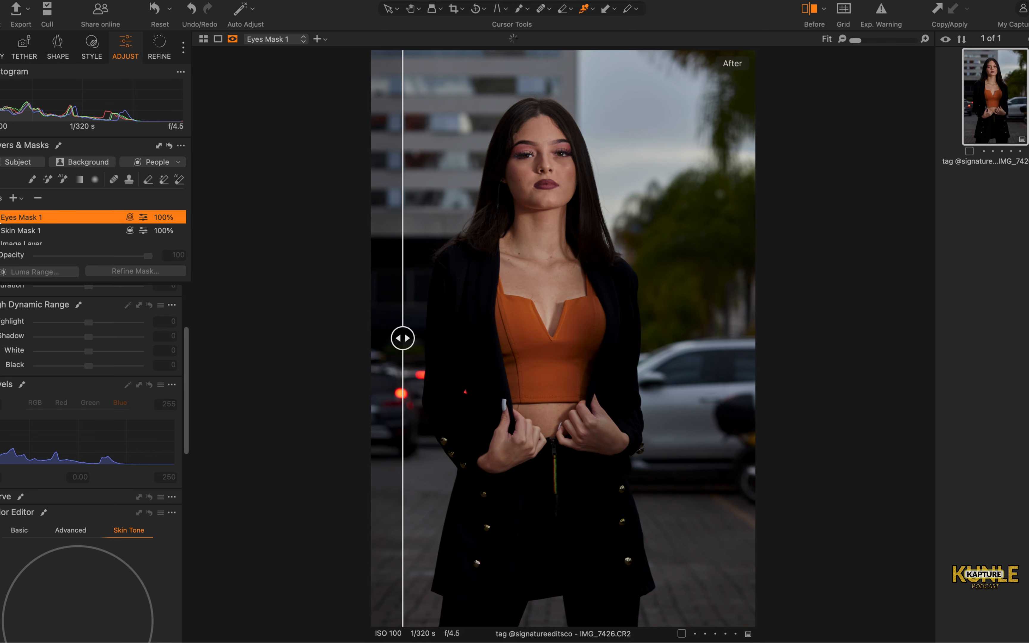
scroll(558, 154, up, 5)
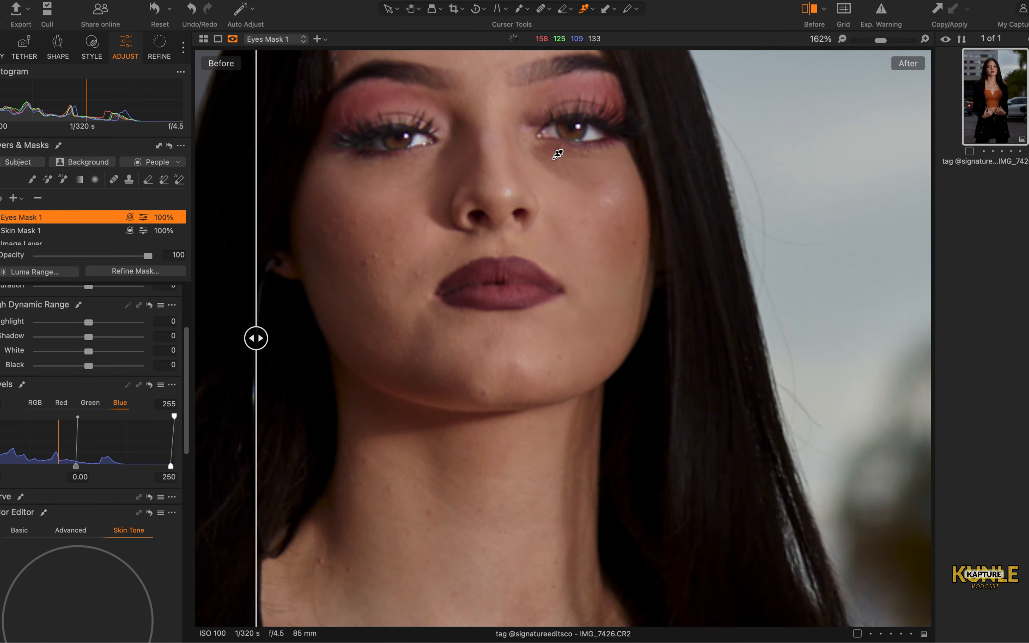
scroll(557, 154, down, 6)
scroll(558, 154, up, 3)
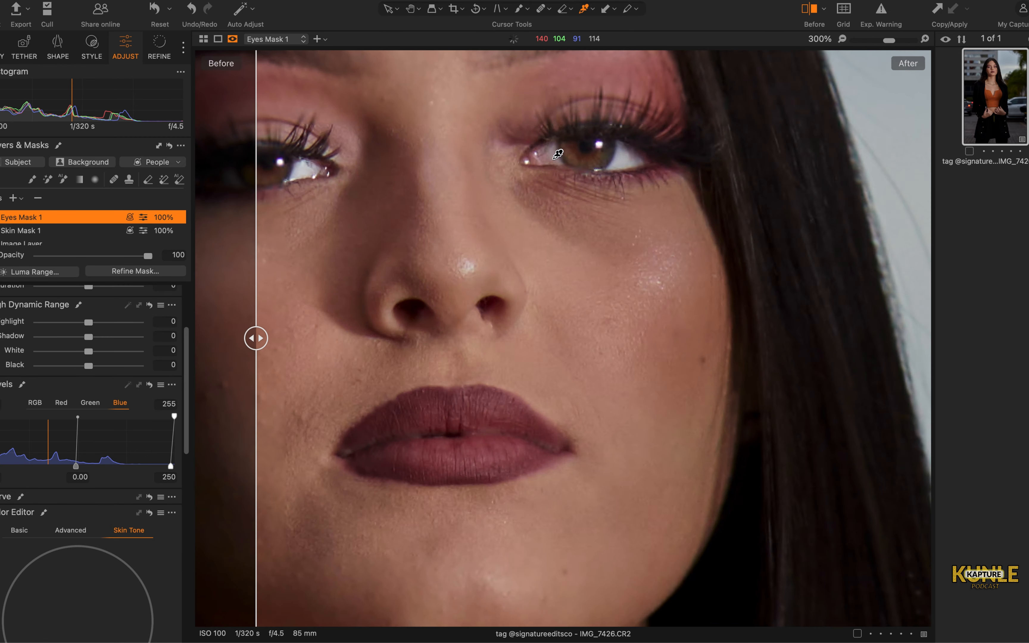
scroll(557, 154, left, 4)
scroll(558, 154, up, 2)
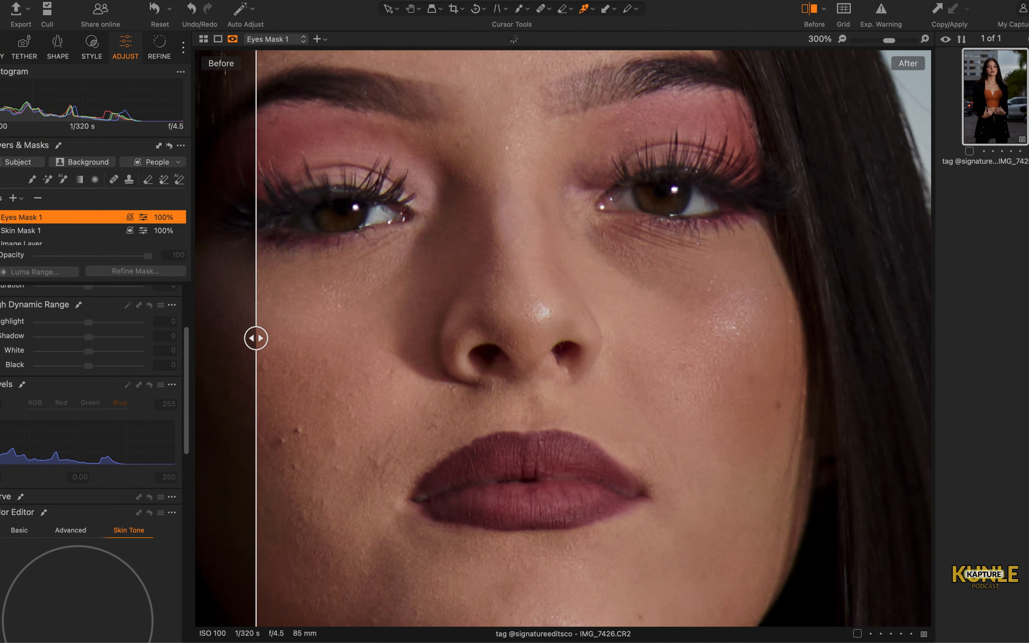
scroll(544, 234, down, 5)
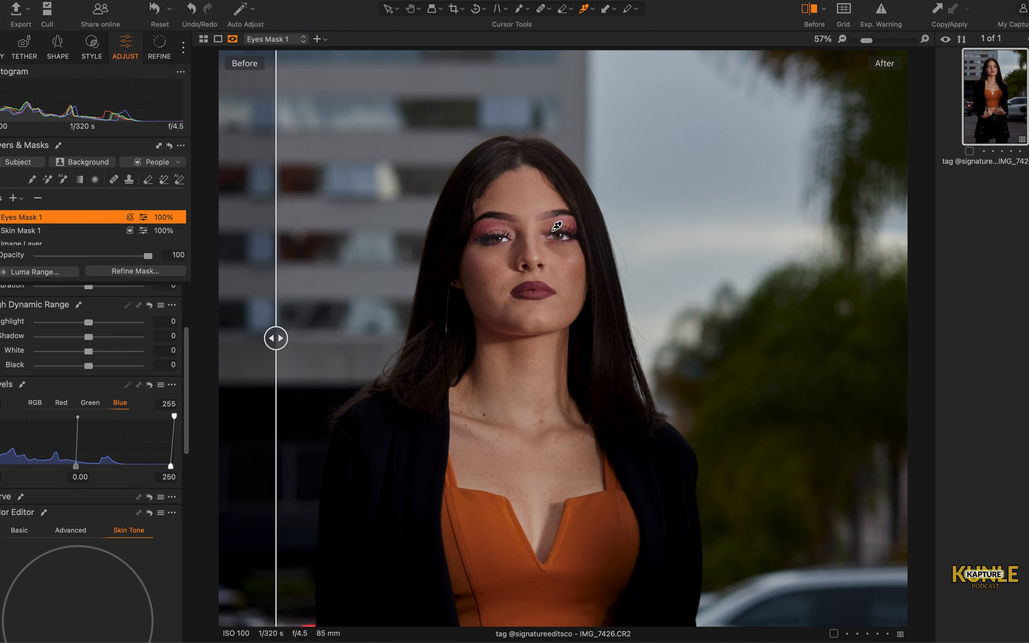
scroll(557, 226, down, 2)
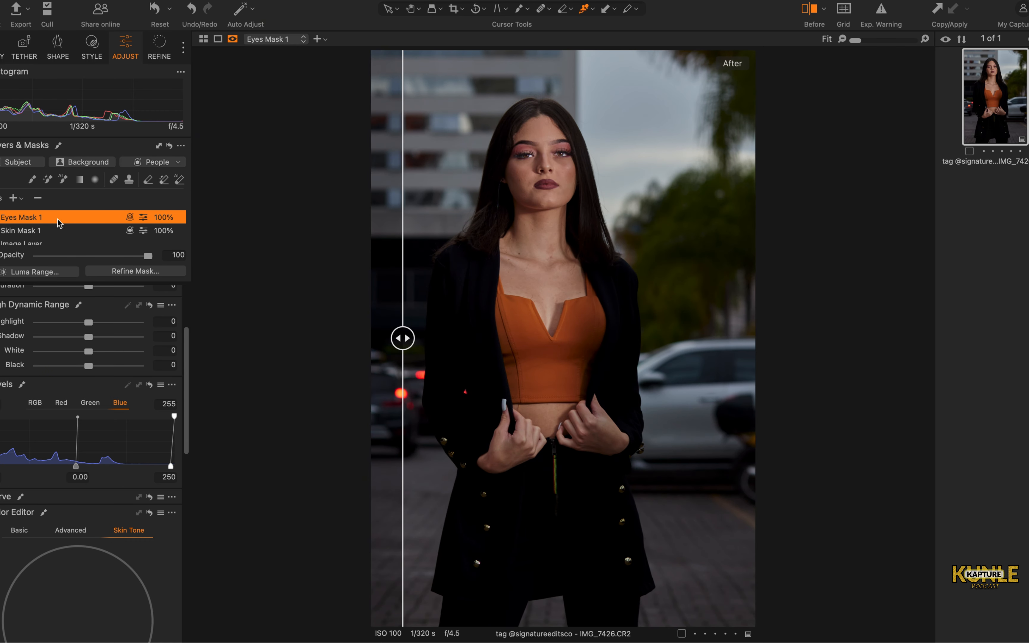
- Create a new people mask layer for the lips, leaving the eyes out of the selection
click(178, 165)
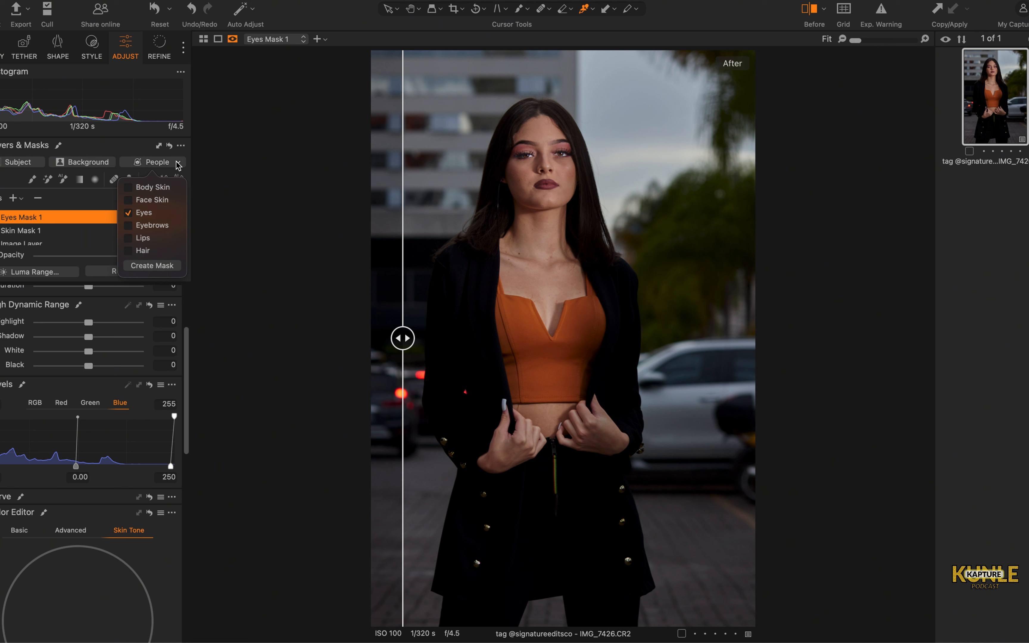
click(127, 212)
click(145, 265)
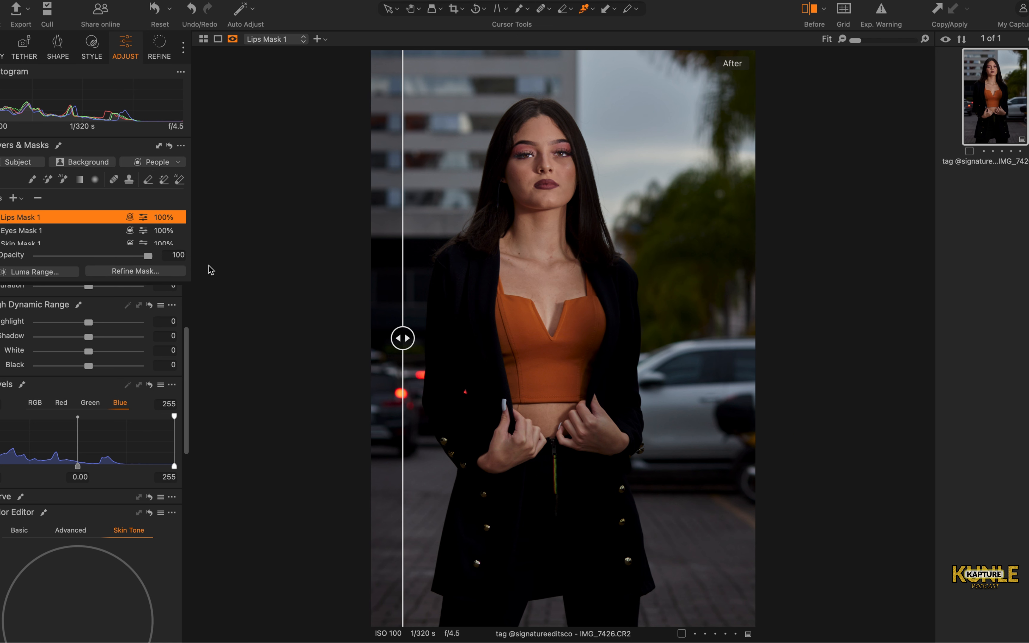
- Set the Brightness of the Lips Mask 1 layer to 8
scroll(143, 376, down, 3)
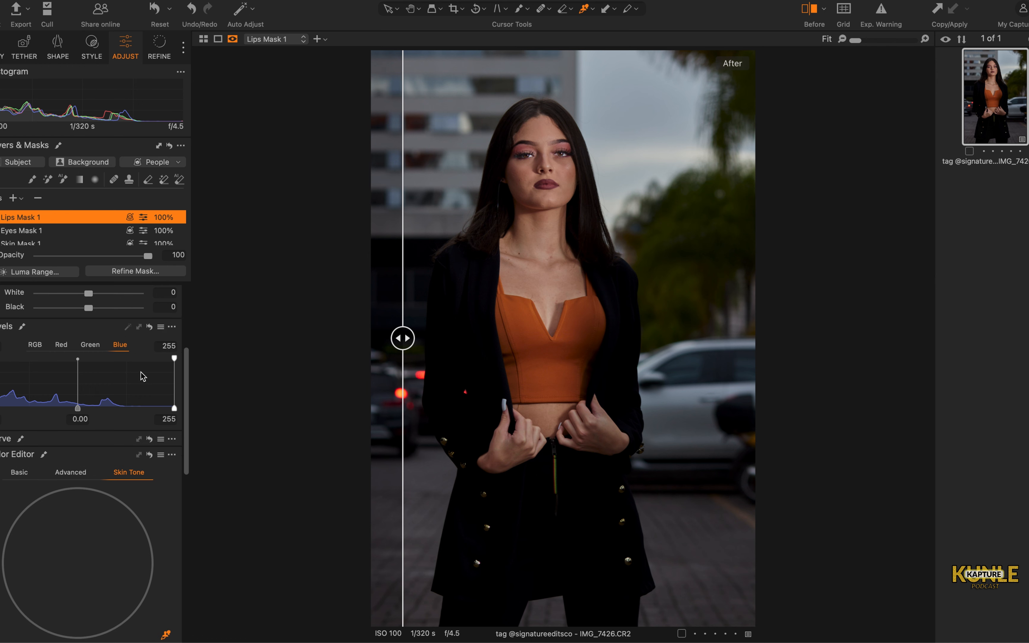
scroll(143, 377, down, 3)
scroll(143, 377, up, 8)
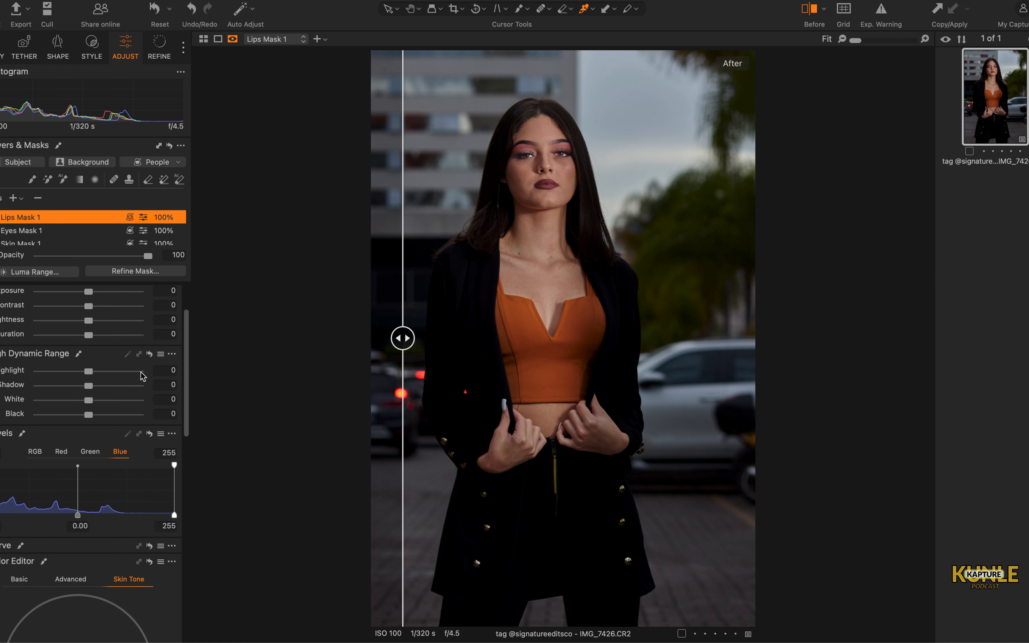
scroll(143, 376, up, 2)
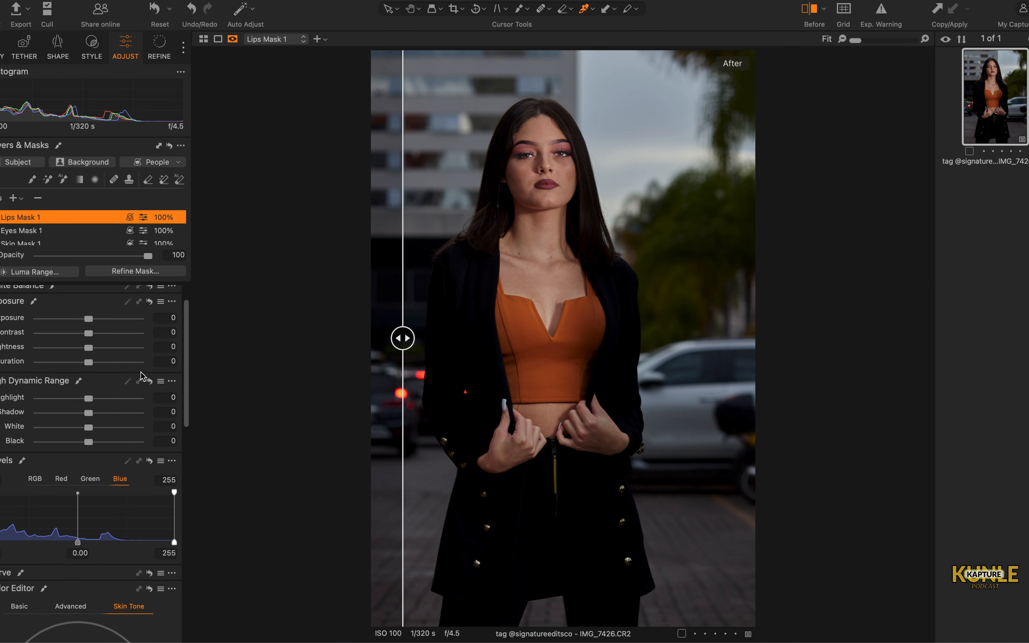
scroll(142, 375, up, 2)
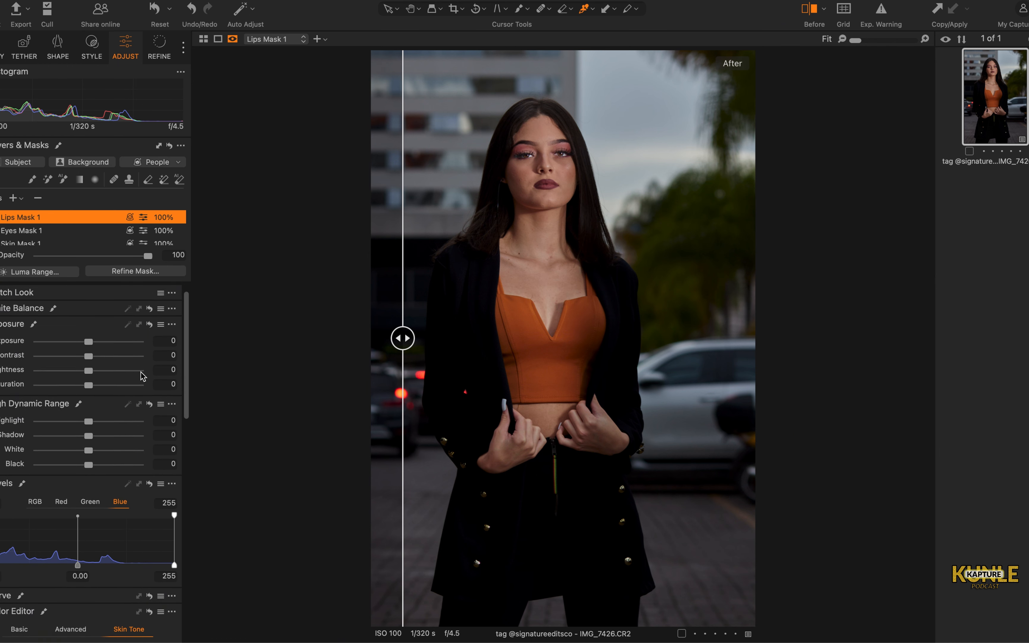
click(89, 372)
drag(90, 373, 98, 373)
scroll(105, 438, down, 1)
scroll(106, 438, up, 3)
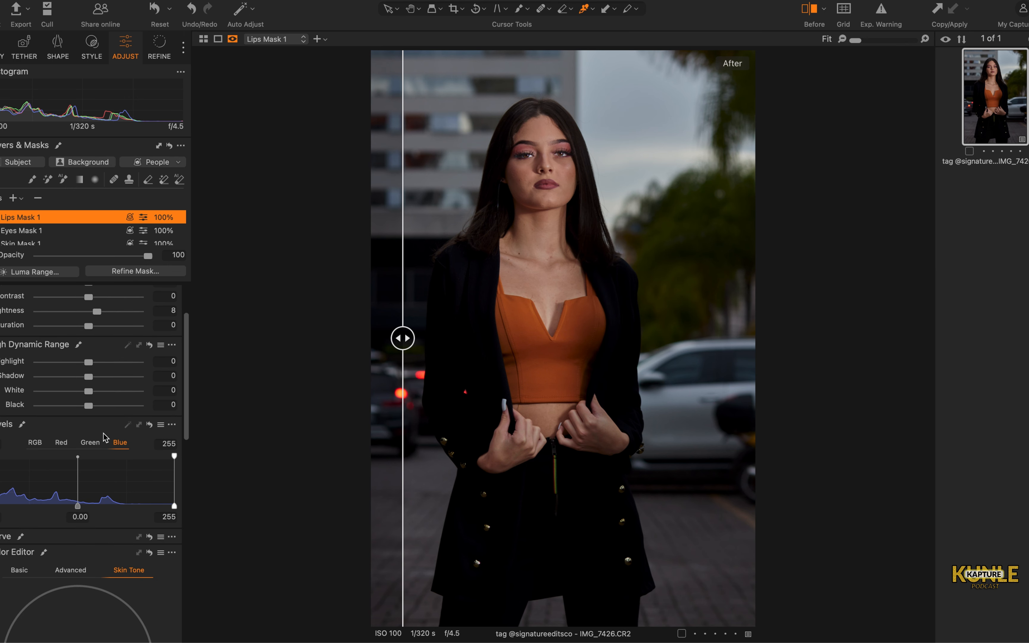
- Lower the red channel's highlight output level to 239 in the Levels of the lips mask layer
scroll(106, 438, down, 15)
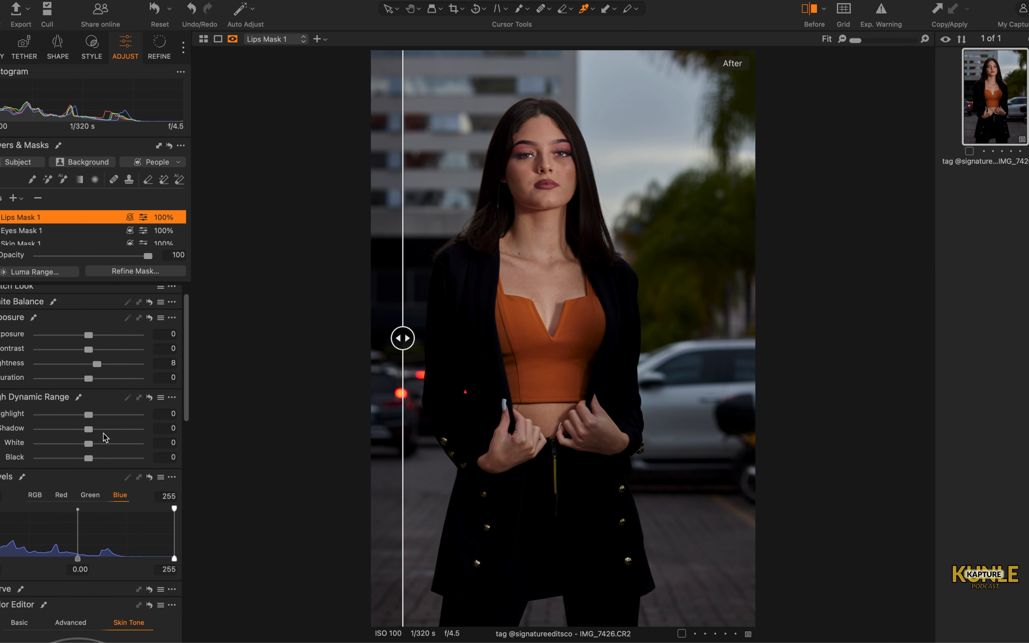
scroll(105, 438, down, 12)
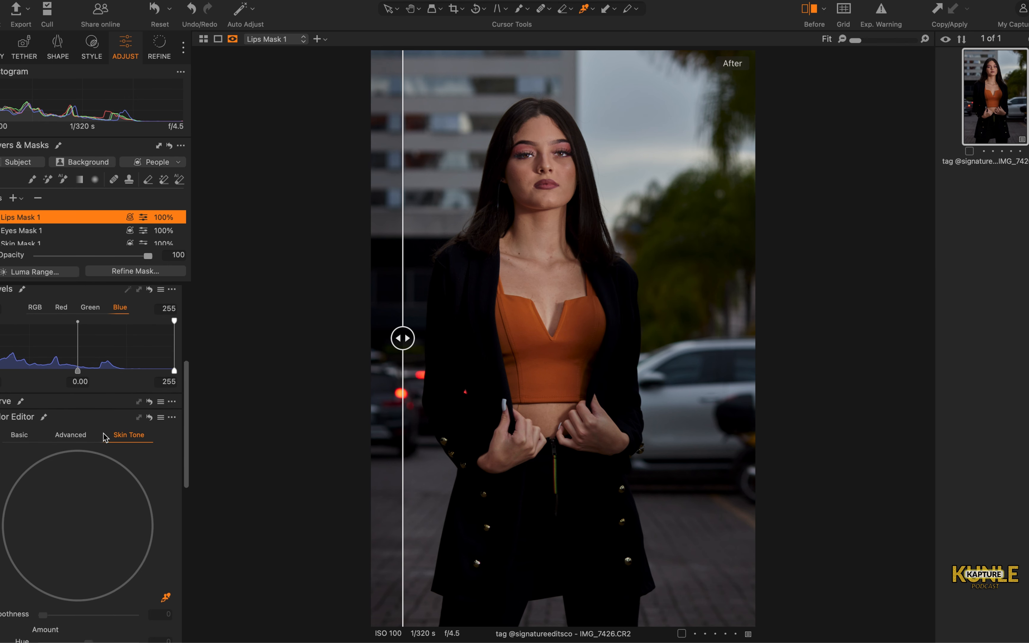
scroll(85, 421, up, 11)
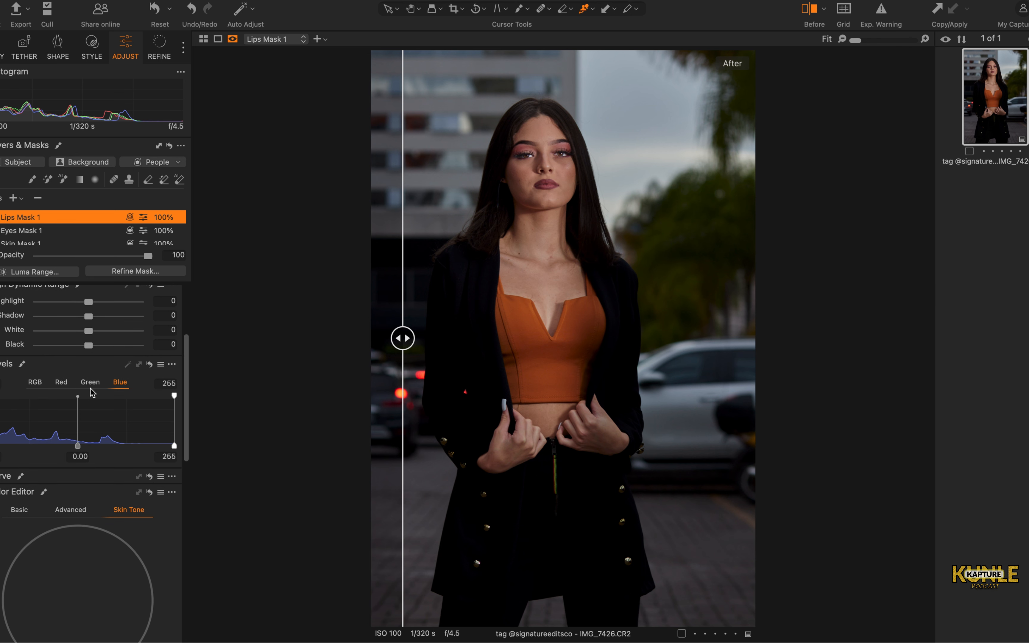
click(62, 383)
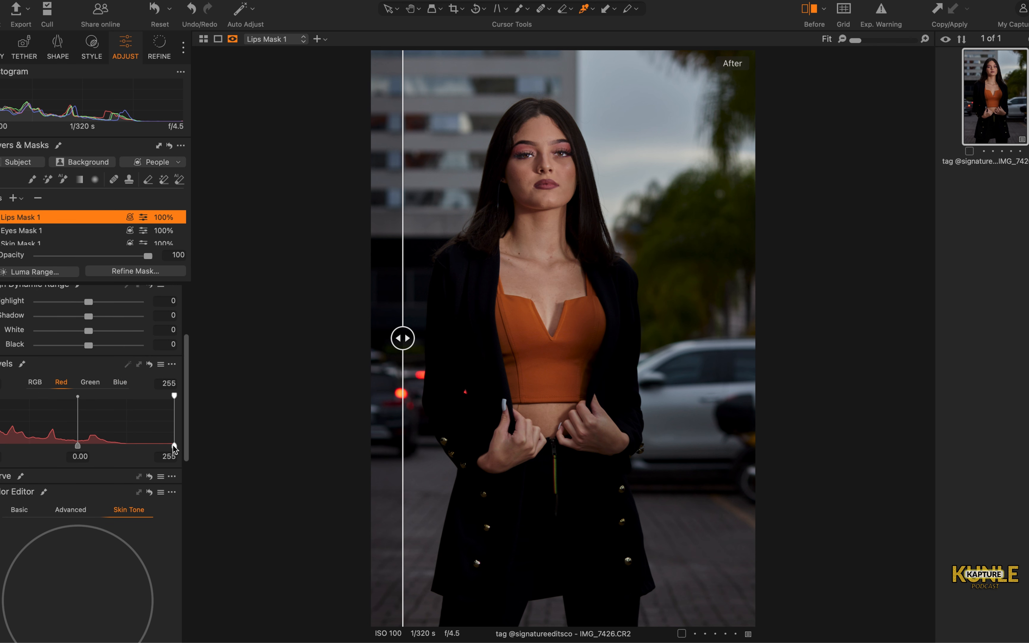
drag(174, 447, 158, 446)
- Compare the lips up close with the lips mask layer off and on, and set its red highlight output level to 224
scroll(565, 188, up, 5)
scroll(565, 187, up, 2)
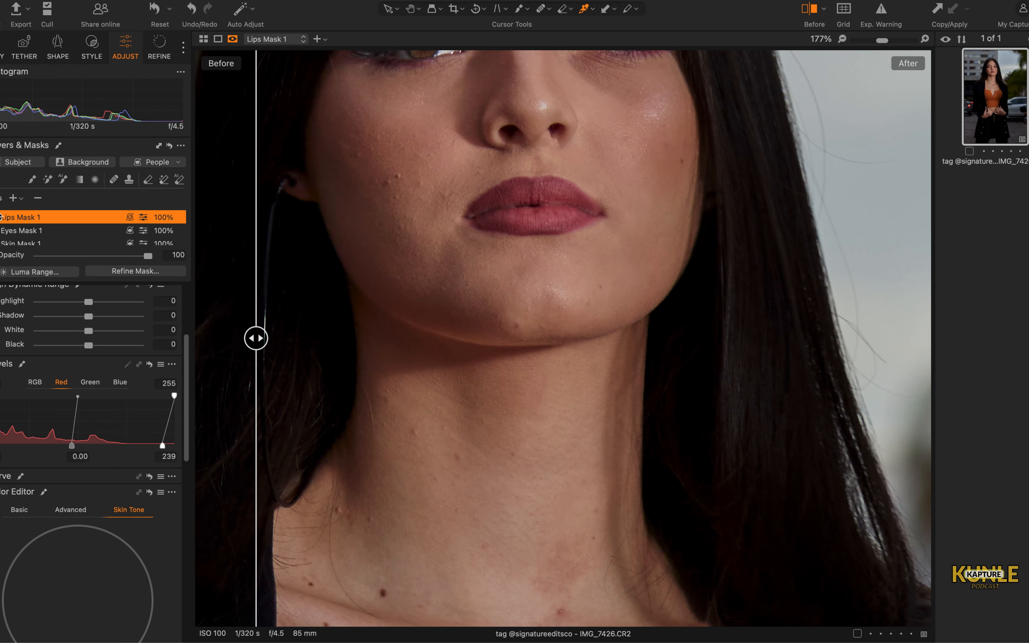
click(2, 217)
click(2, 217)
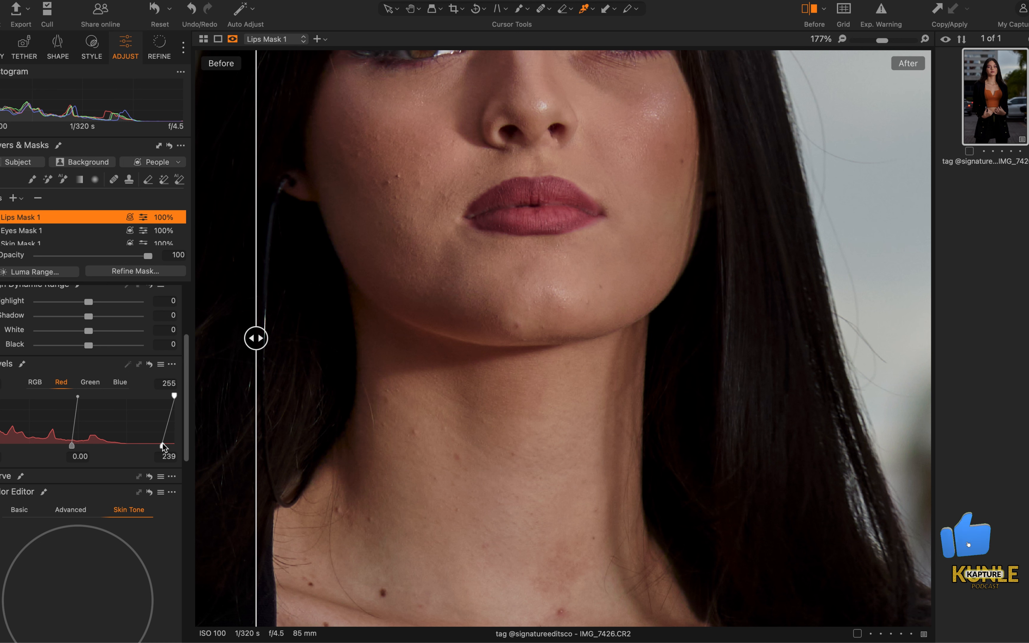
drag(162, 444, 149, 444)
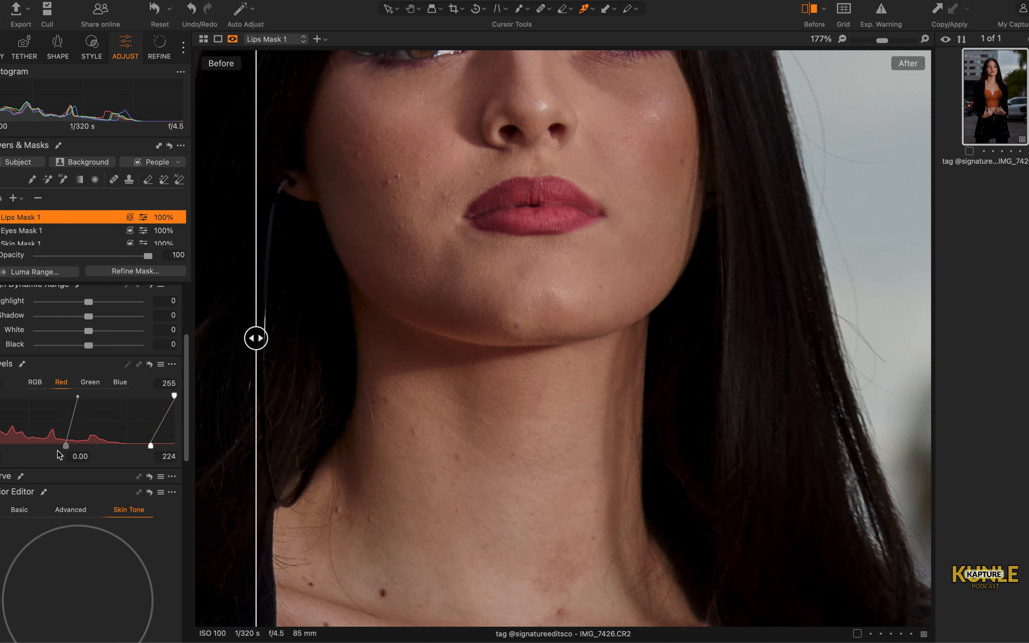
right_click(5, 447)
mouse_move(4, 451)
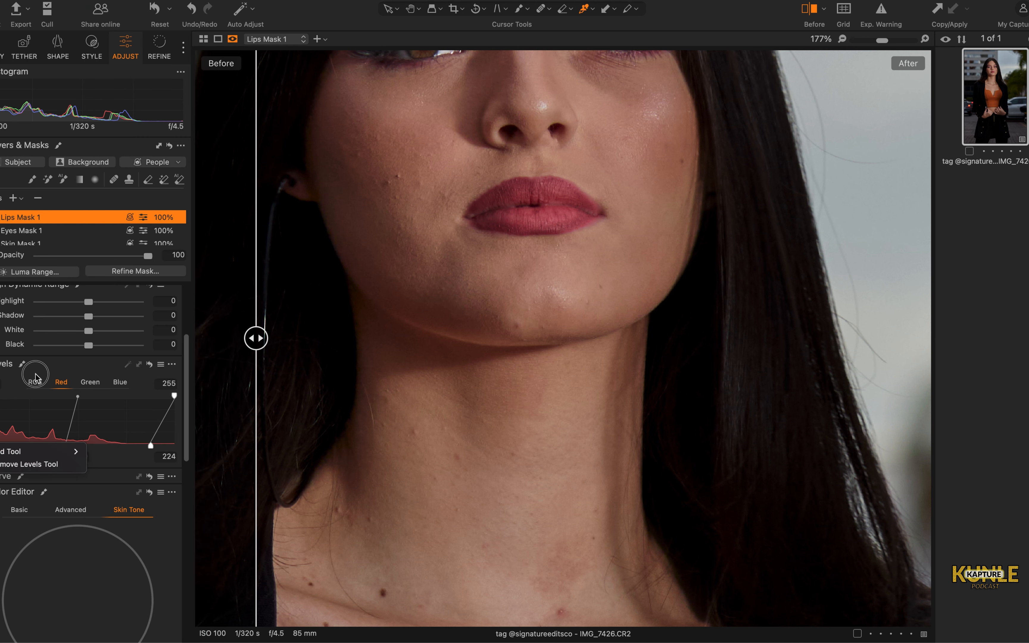
- Raise the shadow output level slightly in the combined RGB Levels of the lips mask layer
click(36, 383)
click(36, 383)
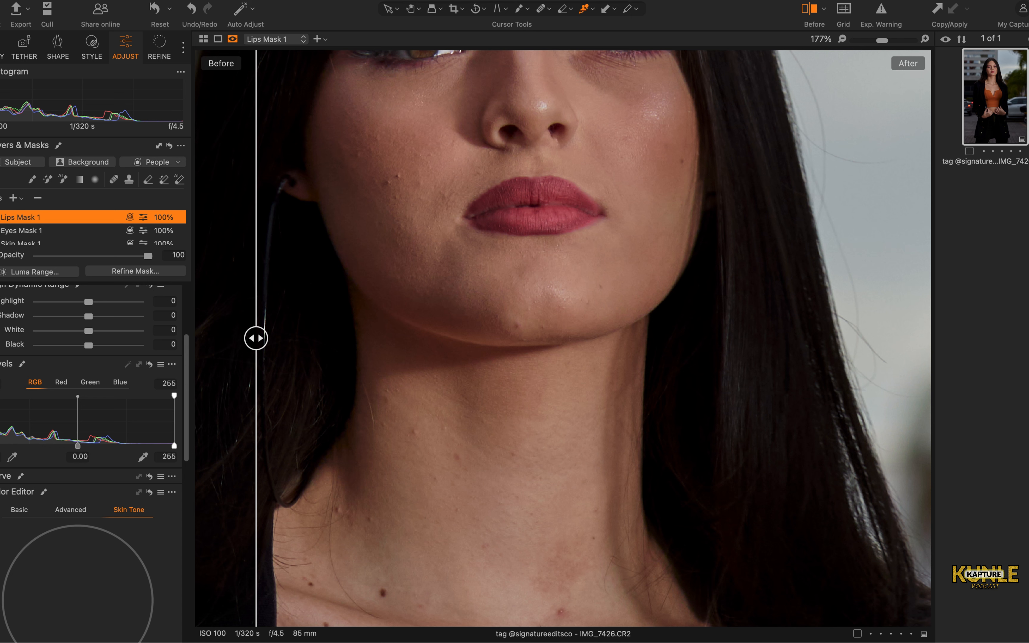
drag(0, 445, 1, 444)
scroll(559, 283, down, 3)
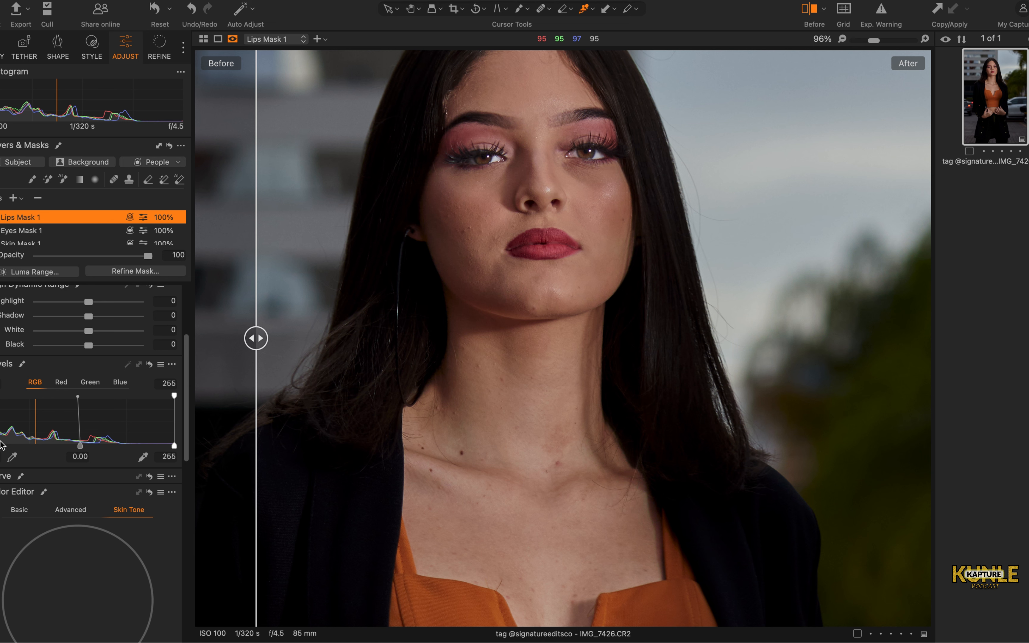
- Compare the portrait with the lips mask layer off and on, fit the whole photo in view, and move the before/after divider to the photo's edge
click(0, 219)
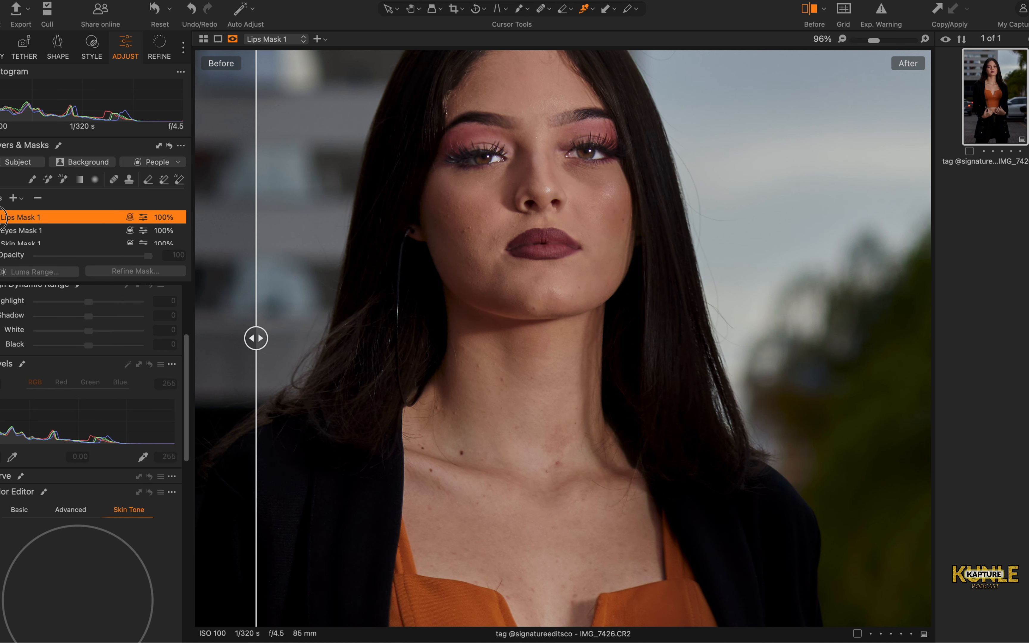
click(1, 218)
click(1, 218)
click(1, 218)
click(0, 218)
click(1, 218)
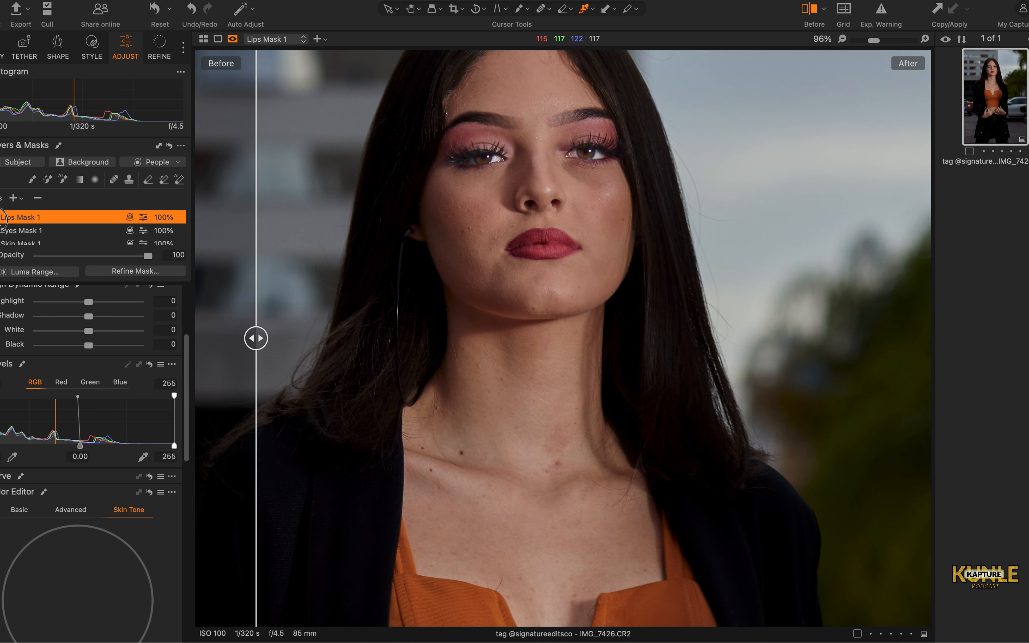
click(1, 219)
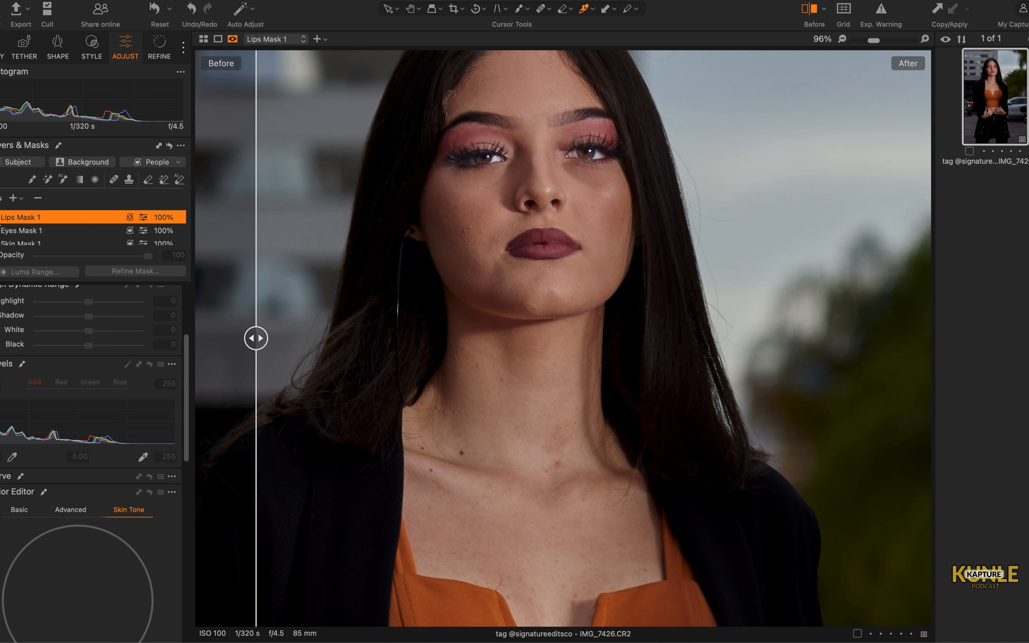
click(0, 218)
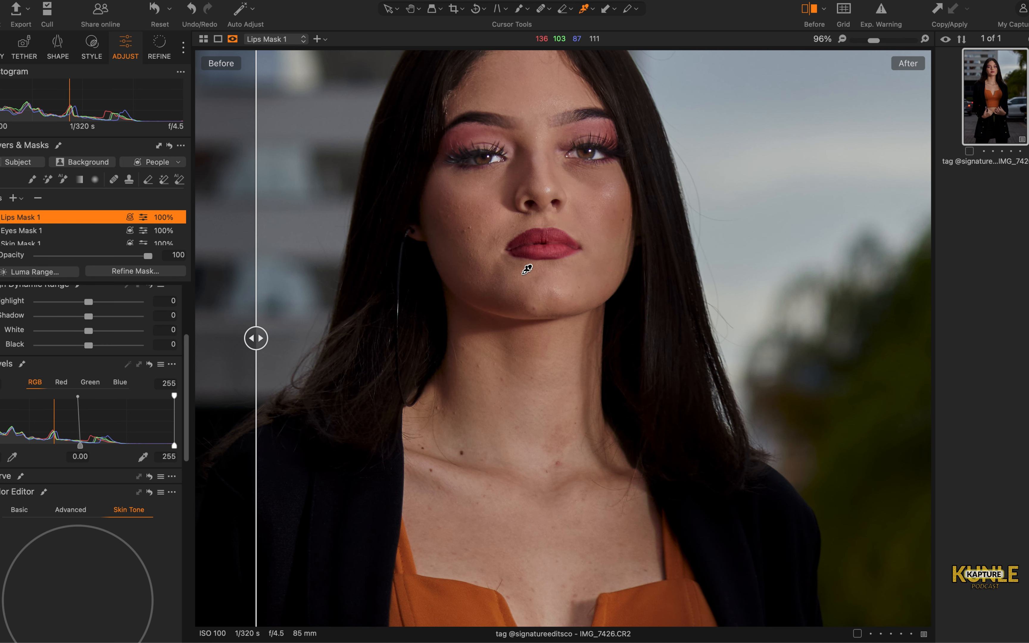
key(super+0)
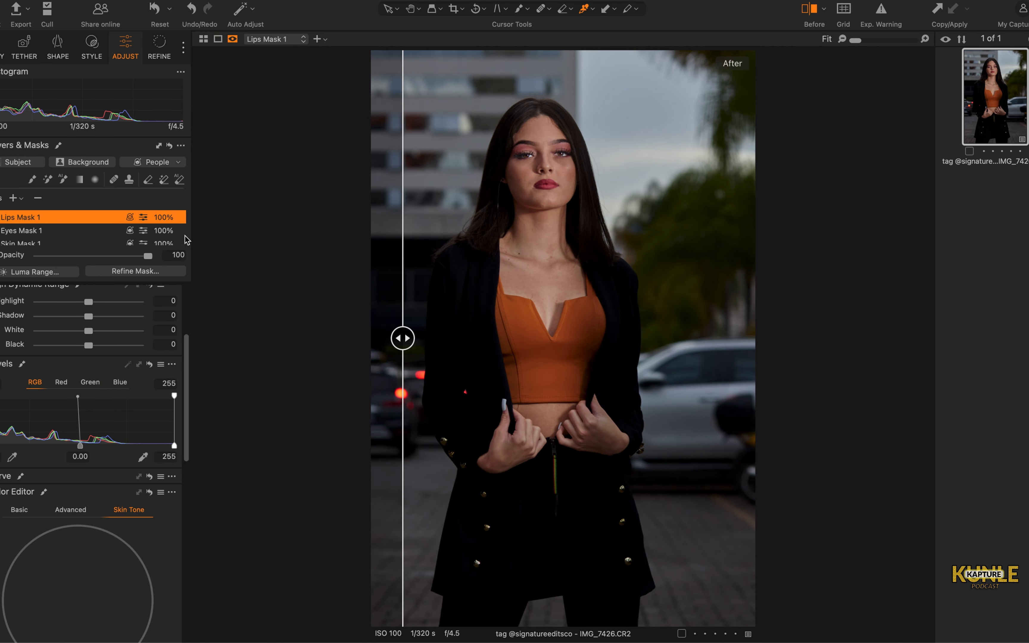
drag(403, 338, 377, 344)
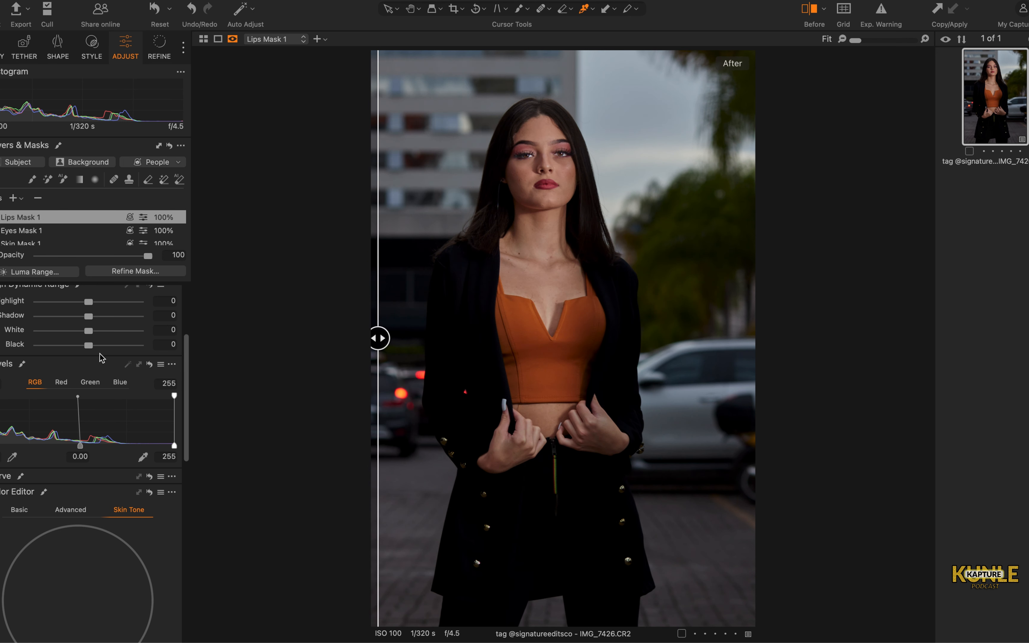
- Create a new mask layer that selects the background behind the woman
scroll(105, 298, up, 5)
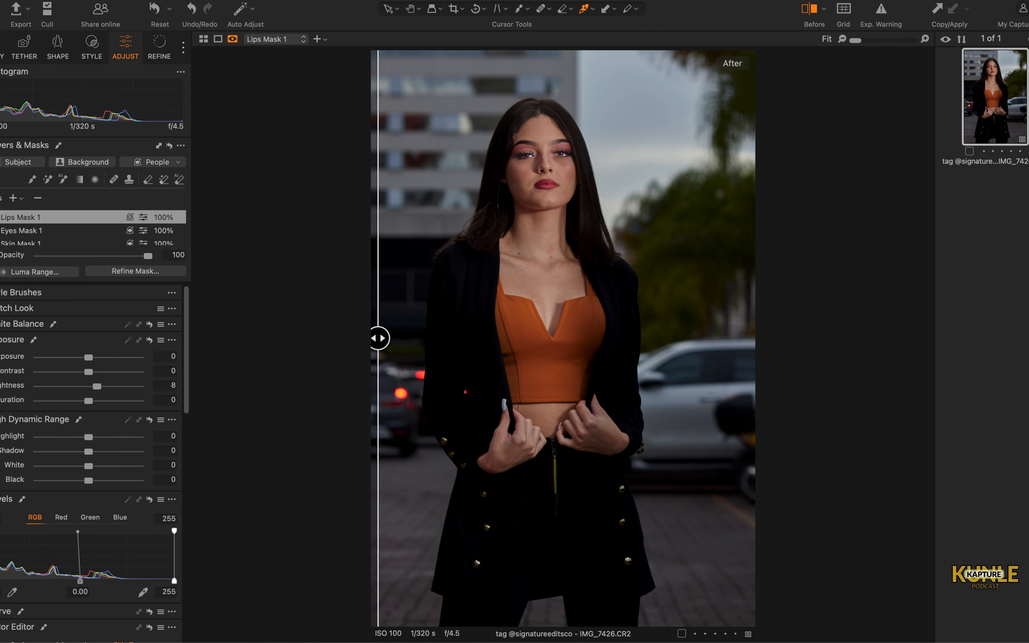
click(87, 166)
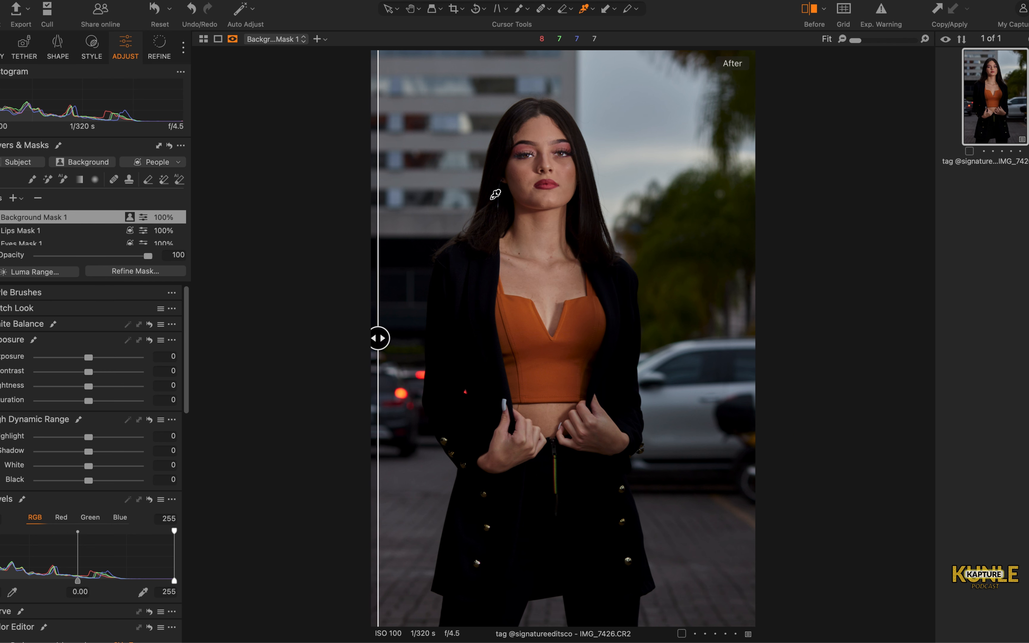
- Try the background mask's Exposure at 4 and set it back to 0
scroll(75, 354, down, 2)
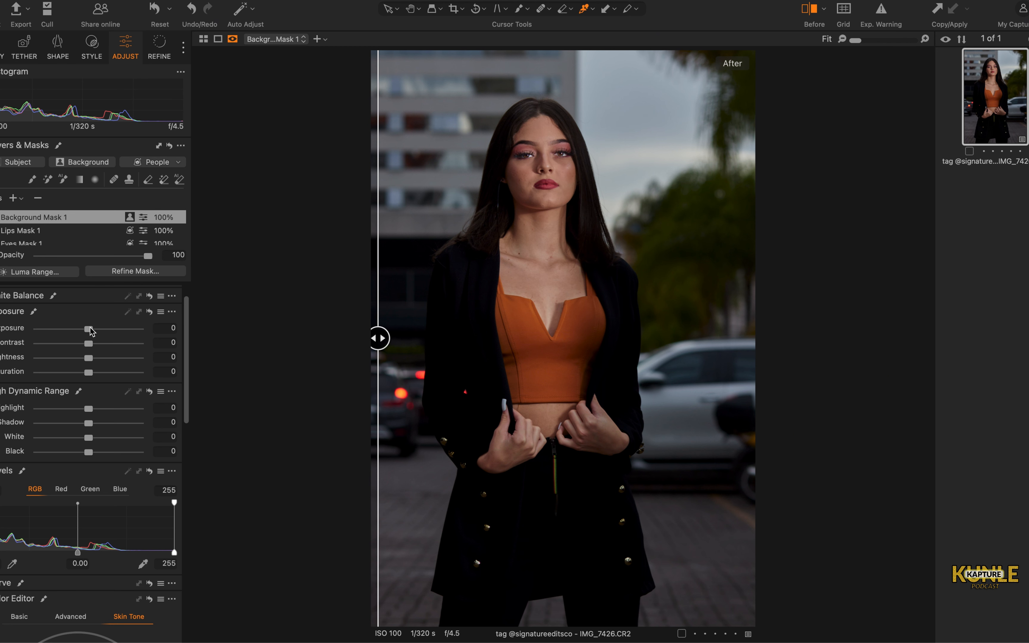
drag(89, 330, 141, 325)
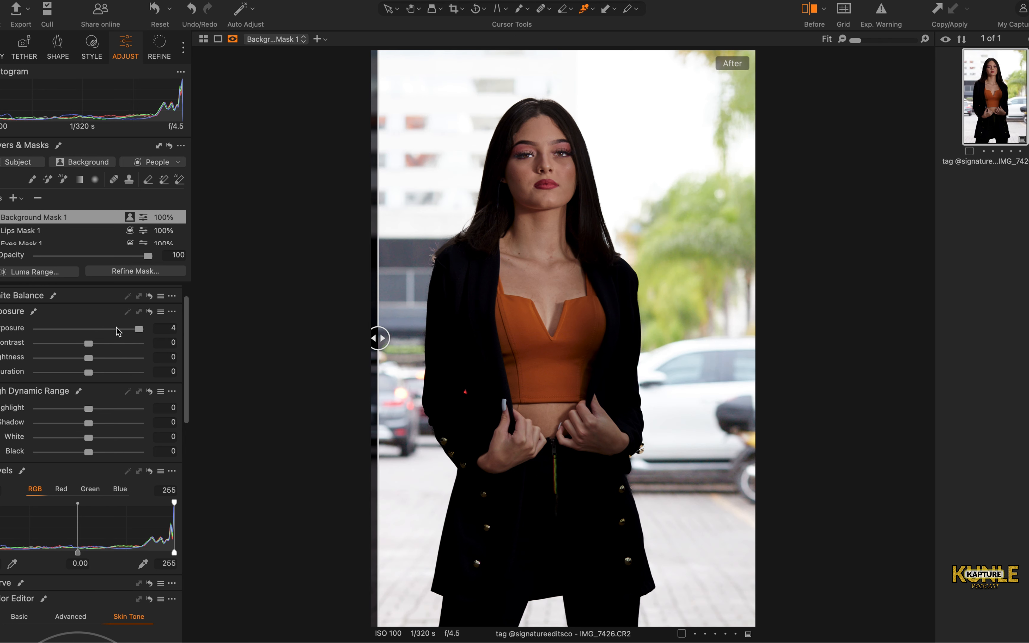
drag(139, 330, 90, 336)
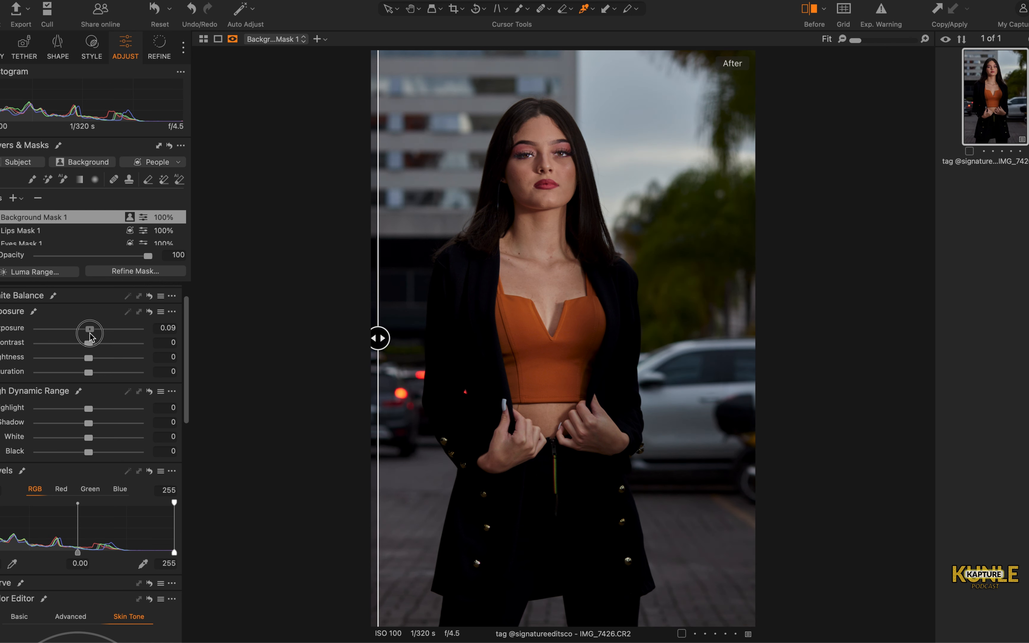
click(164, 327)
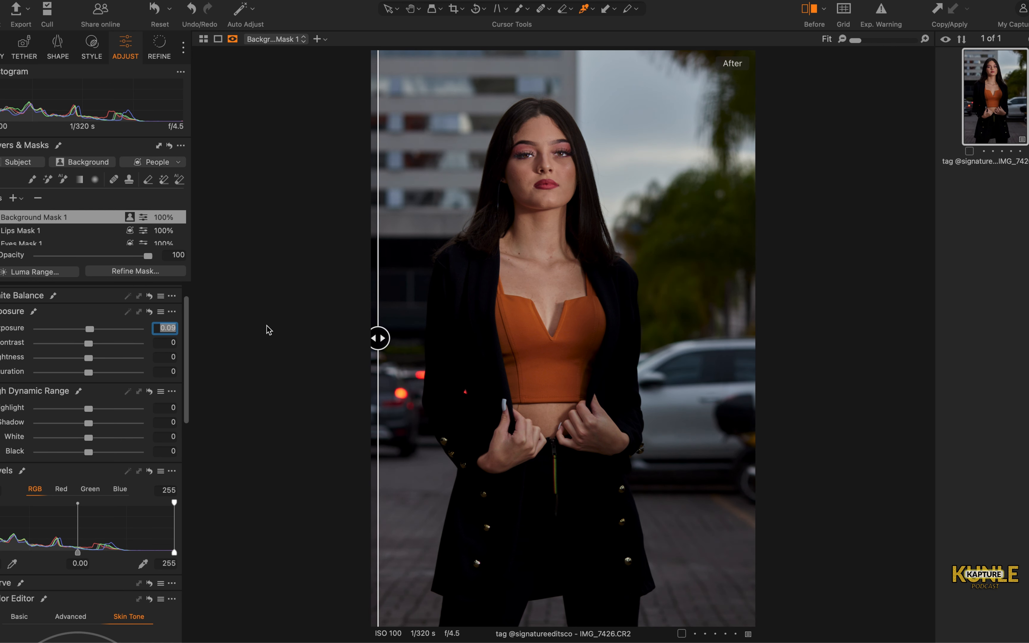
text(0)
scroll(105, 396, down, 1)
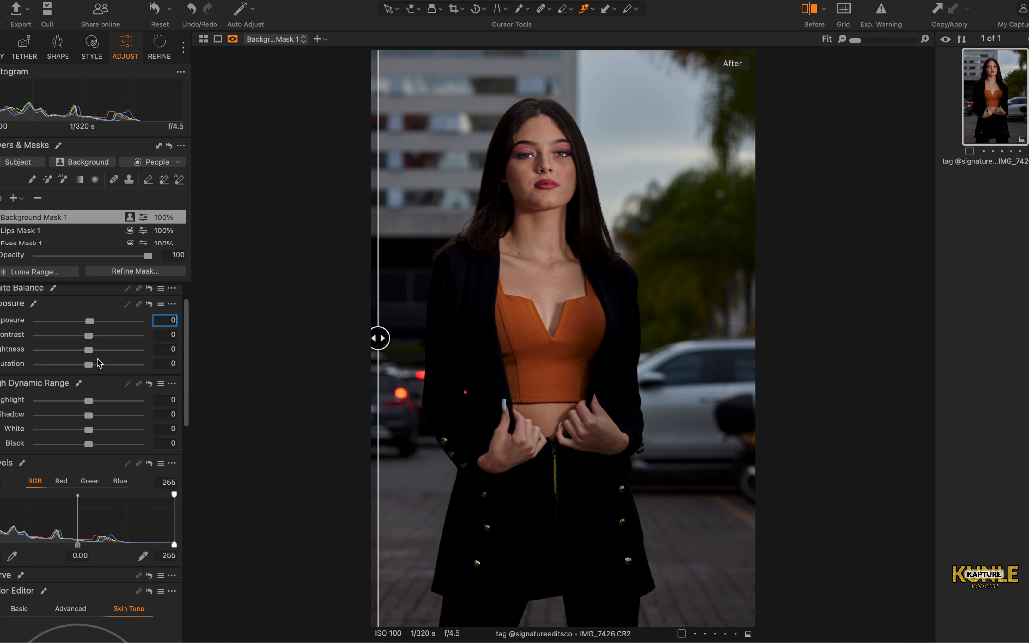
- Try brighter and darker backgrounds, and set the background mask's Brightness to 7 and Contrast to 2
drag(105, 351, 105, 354)
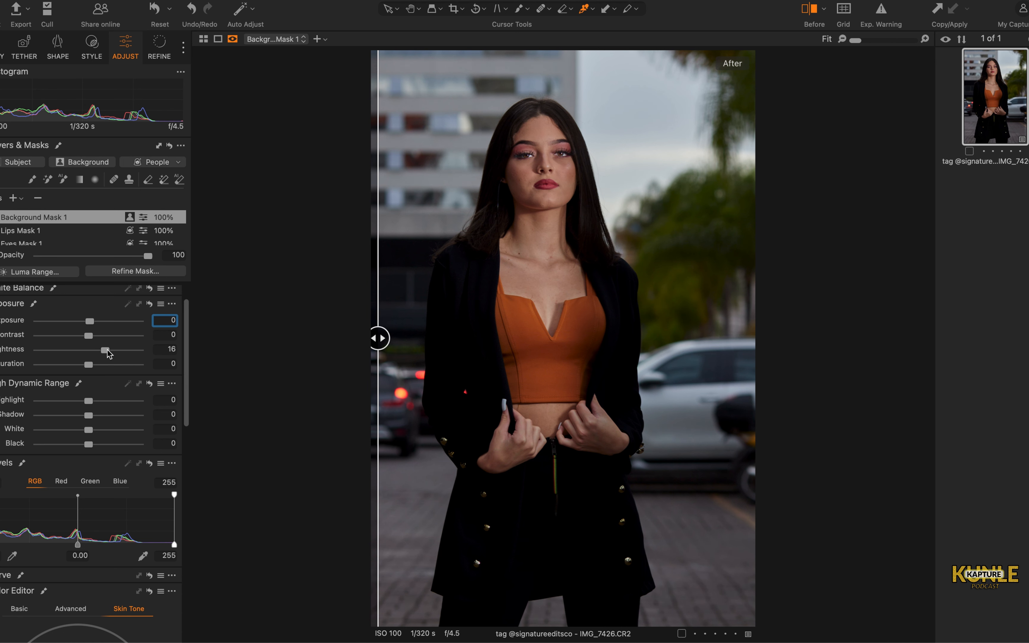
drag(108, 354, 1, 353)
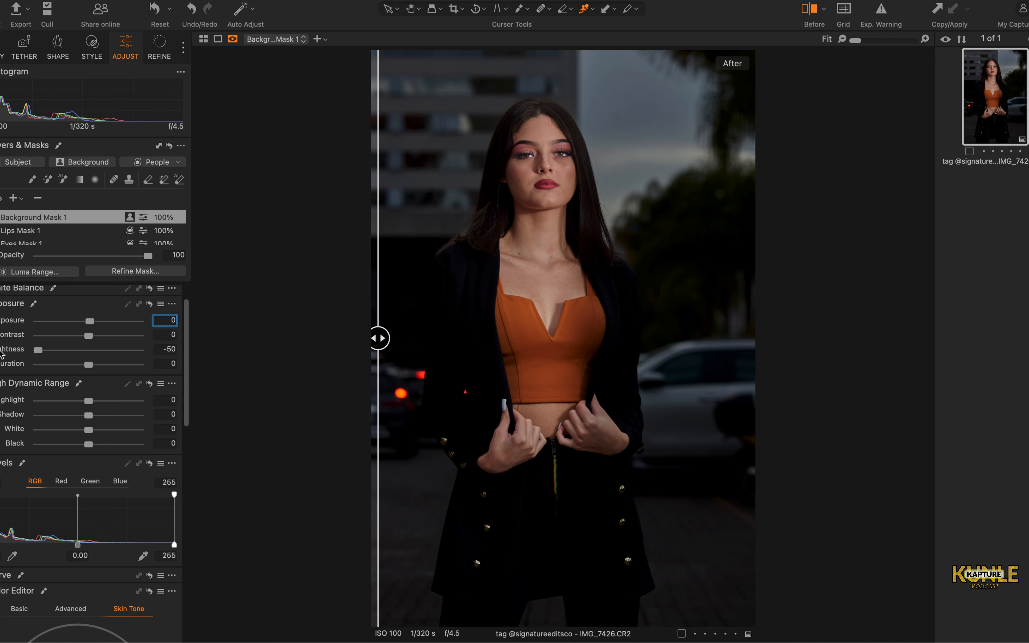
click(102, 352)
drag(103, 351, 93, 341)
- Lower the blue channel's highlight output level to 247 in the Levels of the background mask layer
scroll(87, 426, down, 5)
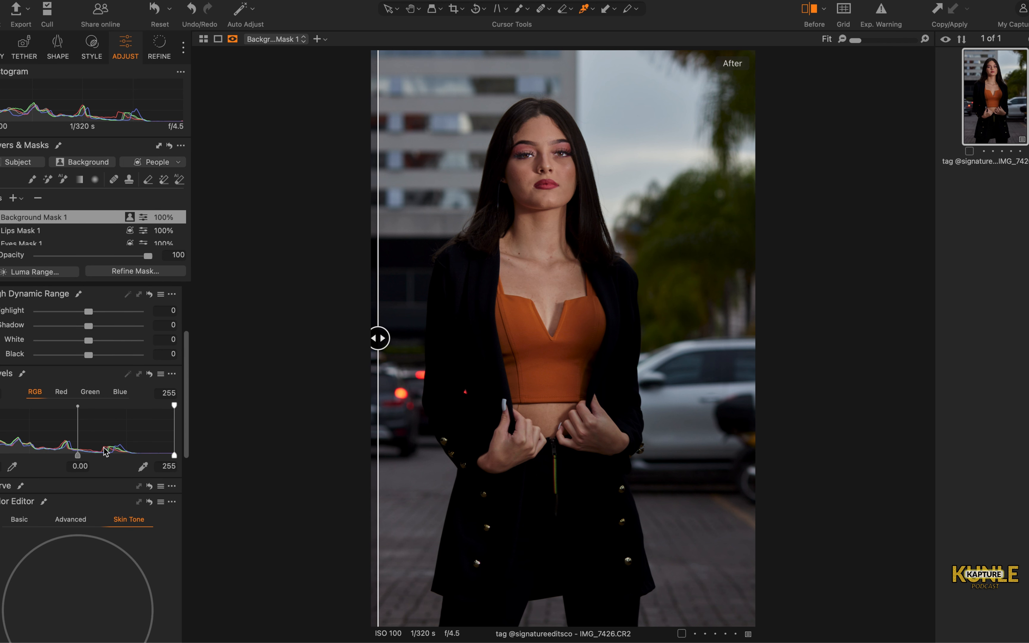
scroll(105, 449, down, 1)
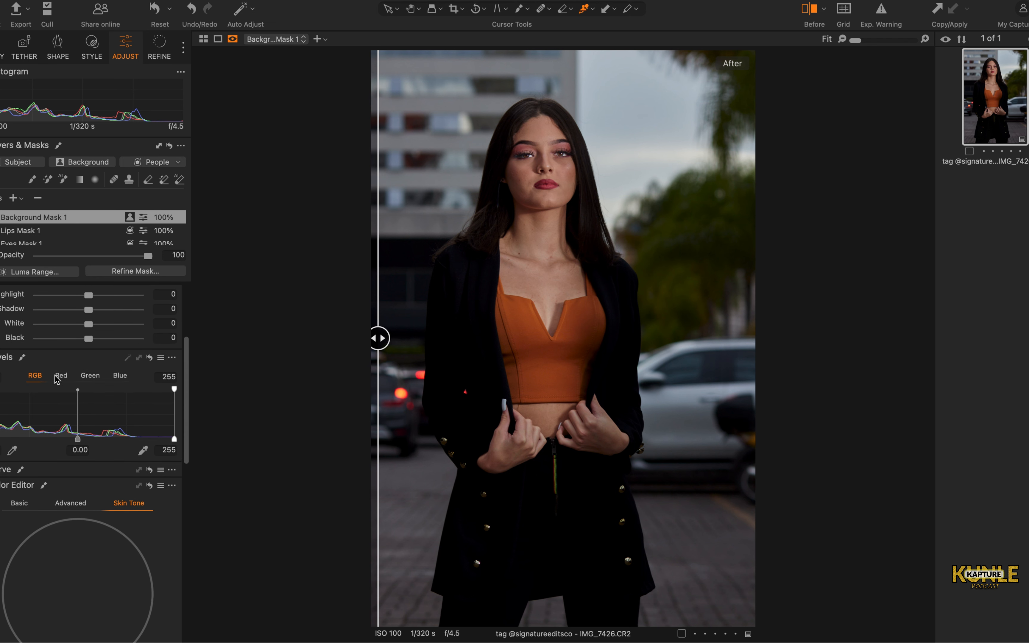
click(119, 375)
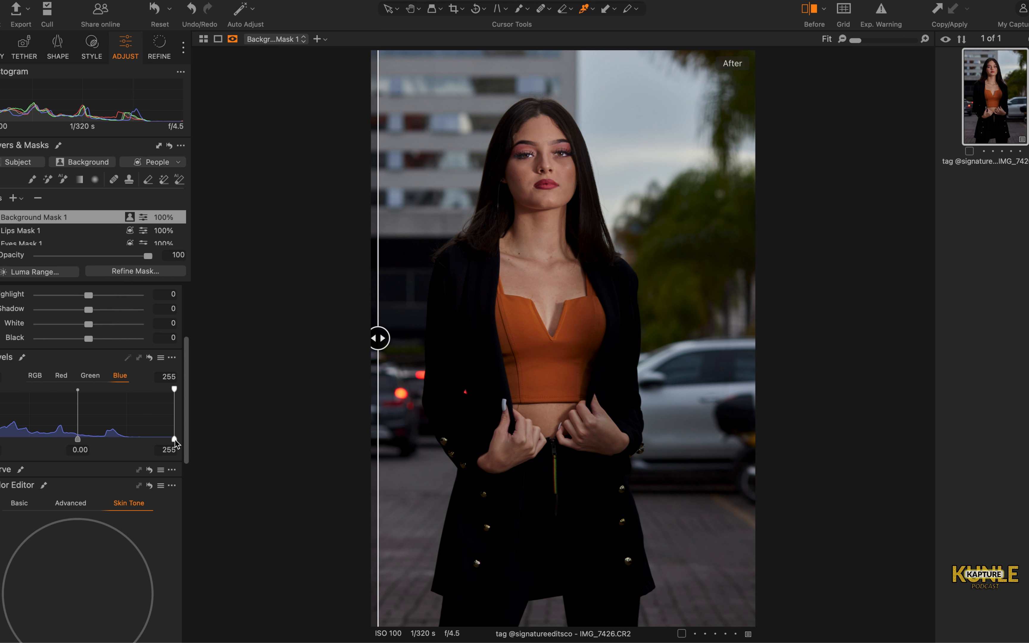
mouse_move(175, 439)
mouse_down()
mouse_move(156, 439)
mouse_move(167, 440)
mouse_up()
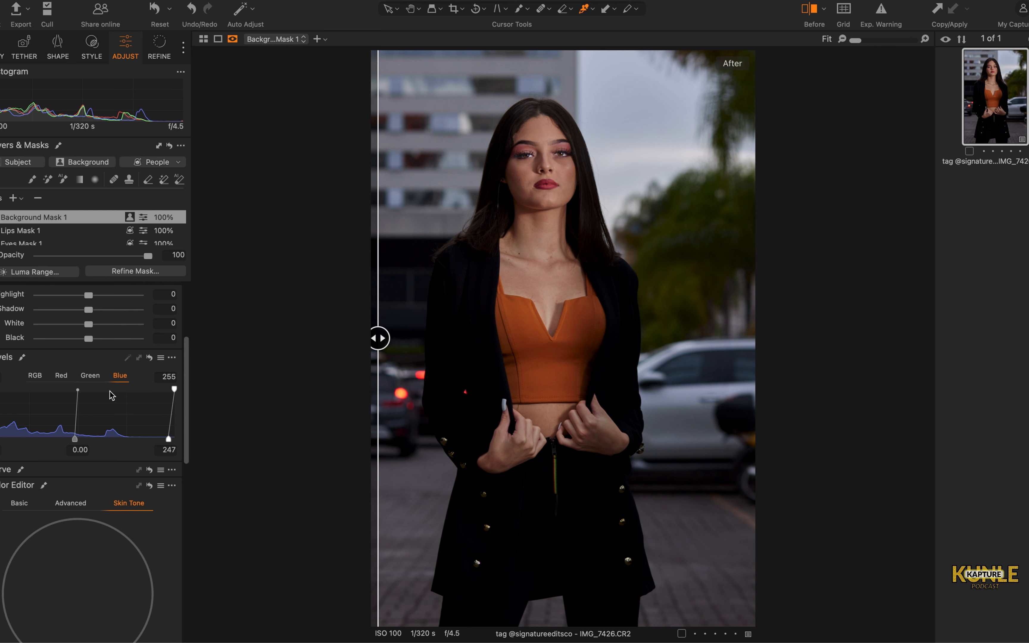
- Shift the background mask's highlights slightly toward cyan-blue with Color Balance, and compare the layer off and on
scroll(110, 395, down, 10)
scroll(111, 396, up, 3)
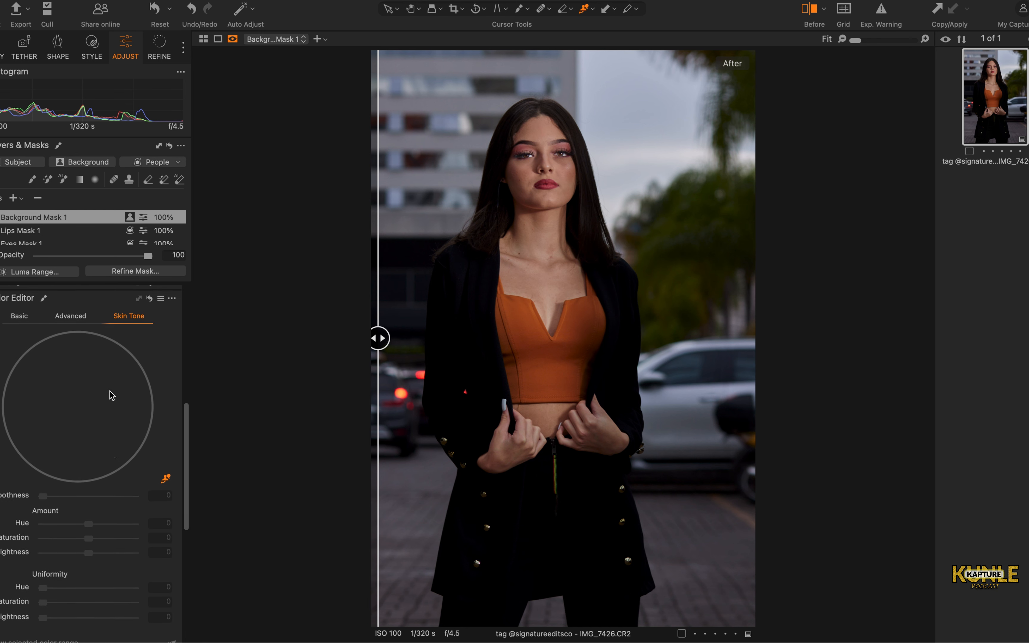
click(4, 372)
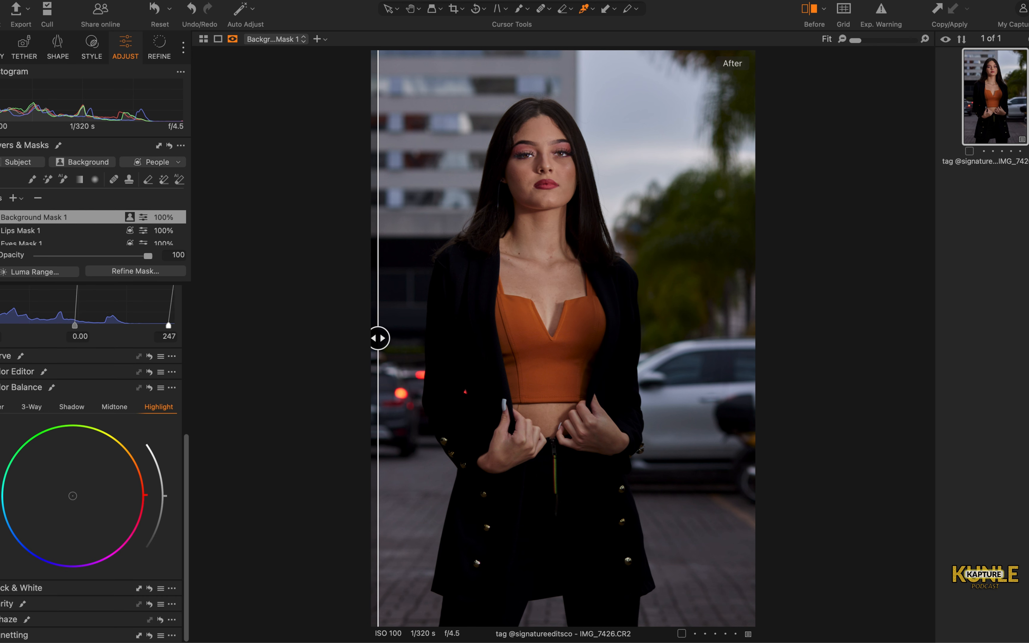
click(2, 388)
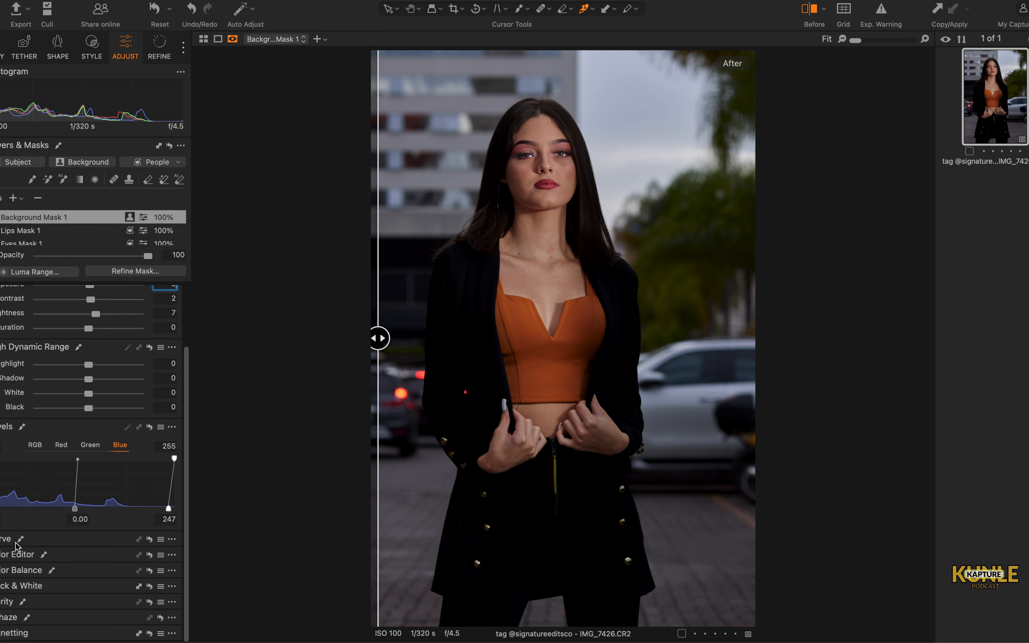
click(3, 571)
scroll(90, 468, down, 5)
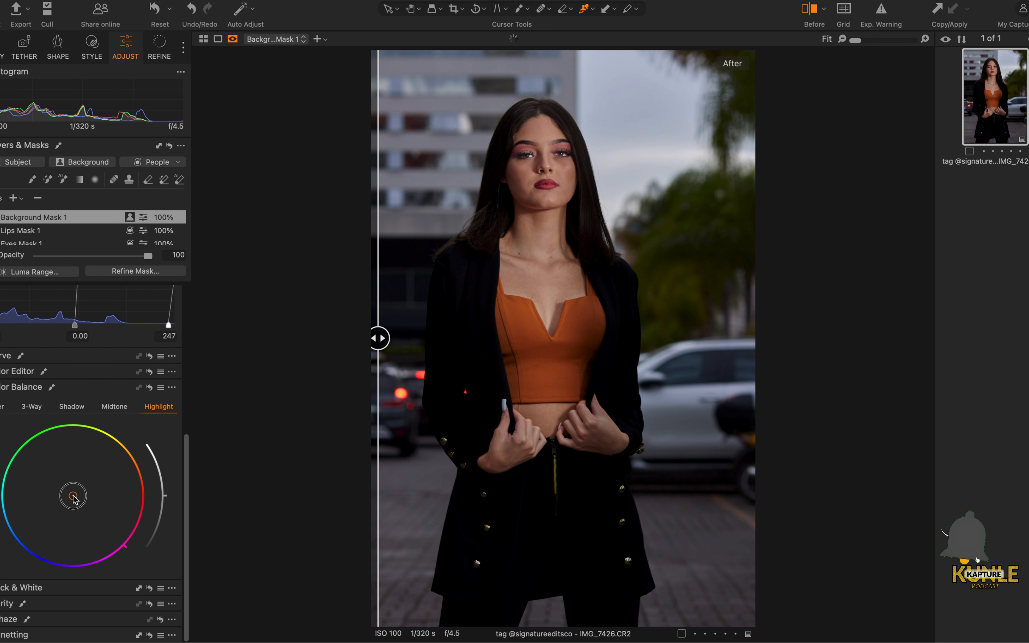
drag(73, 497, 61, 497)
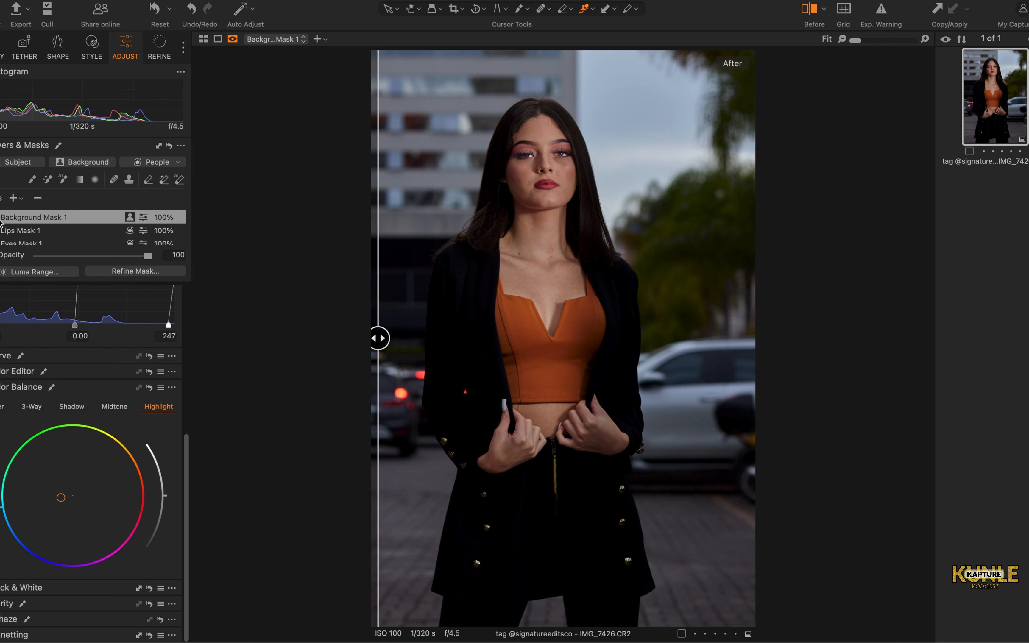
click(1, 221)
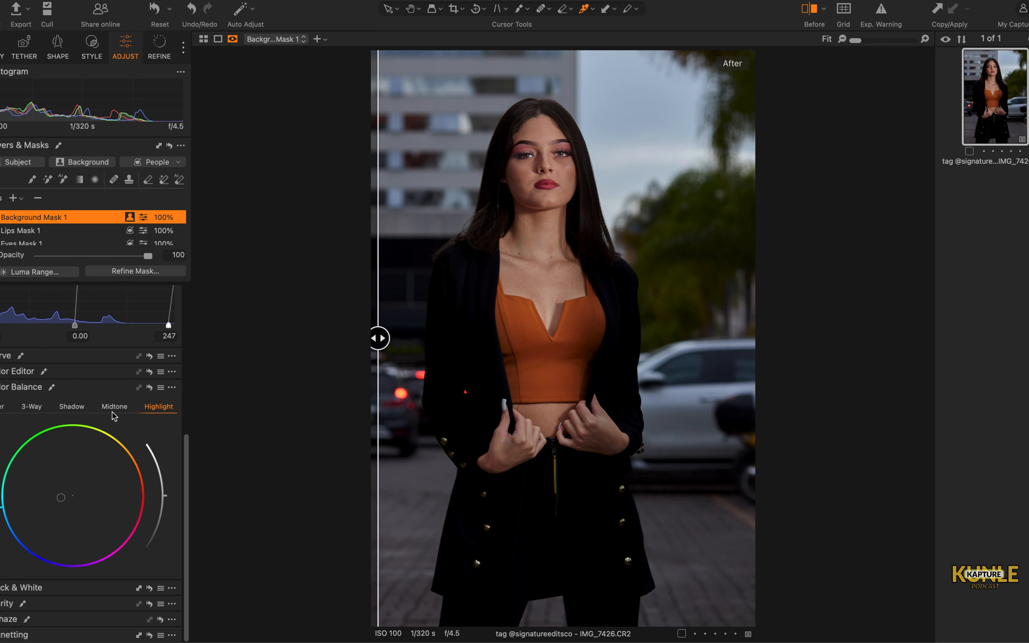
- Shift the background mask's shadows slightly toward cyan-blue with Color Balance, and compare the layer off and on
click(74, 407)
drag(73, 497, 66, 497)
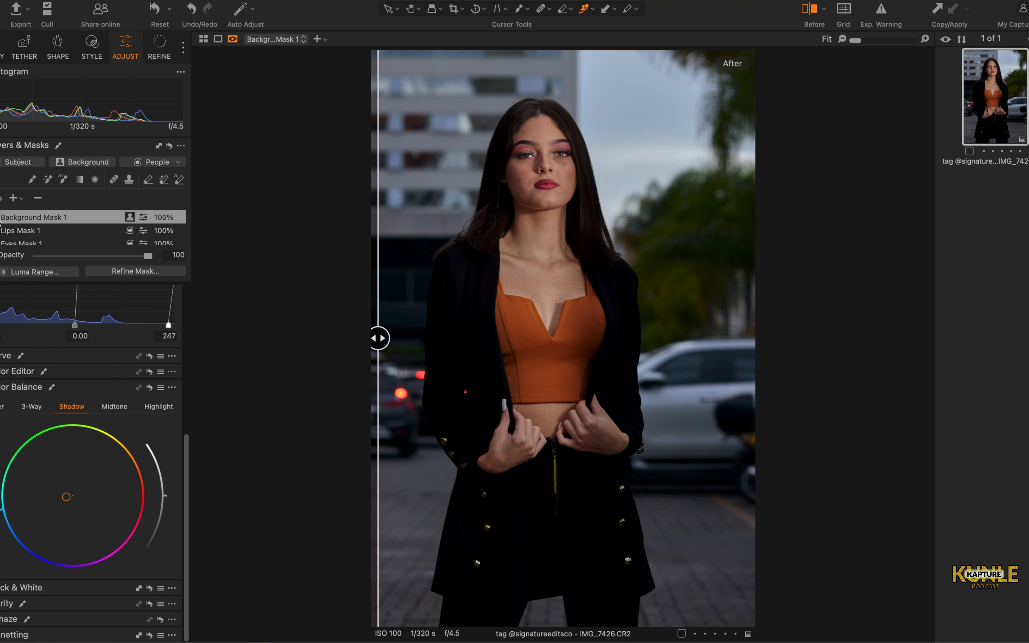
click(1, 221)
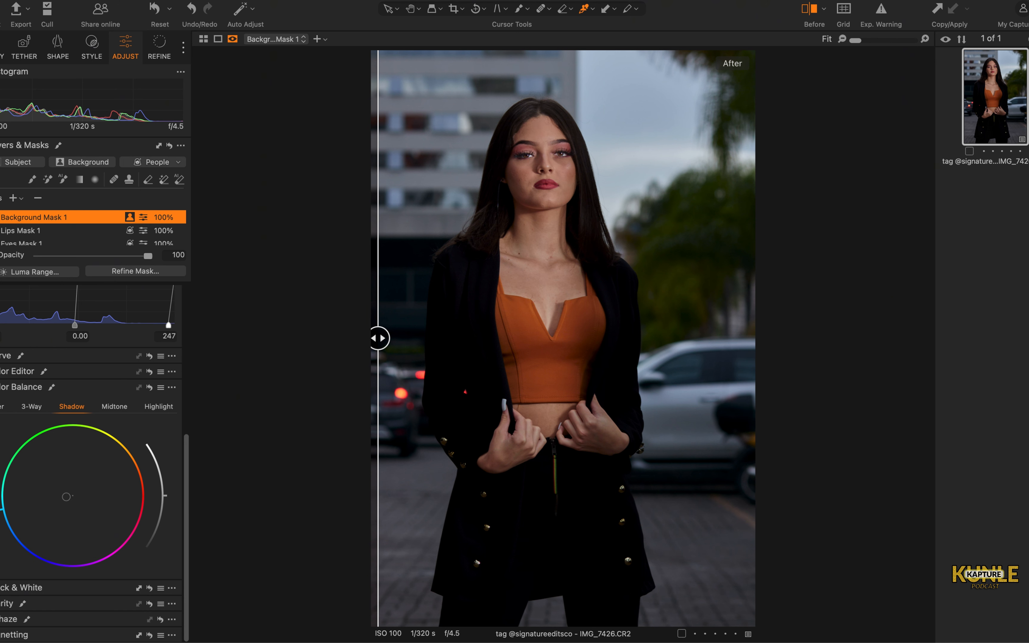
- Try the black and white conversion with its Color Sensitivity and Split Tones options, and turn it off
click(34, 587)
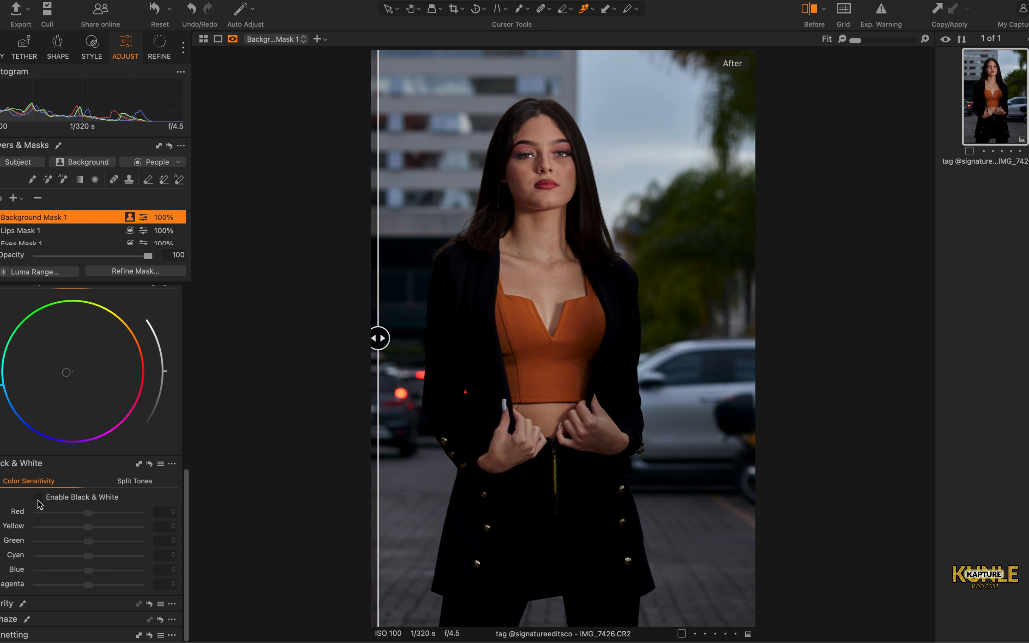
click(39, 499)
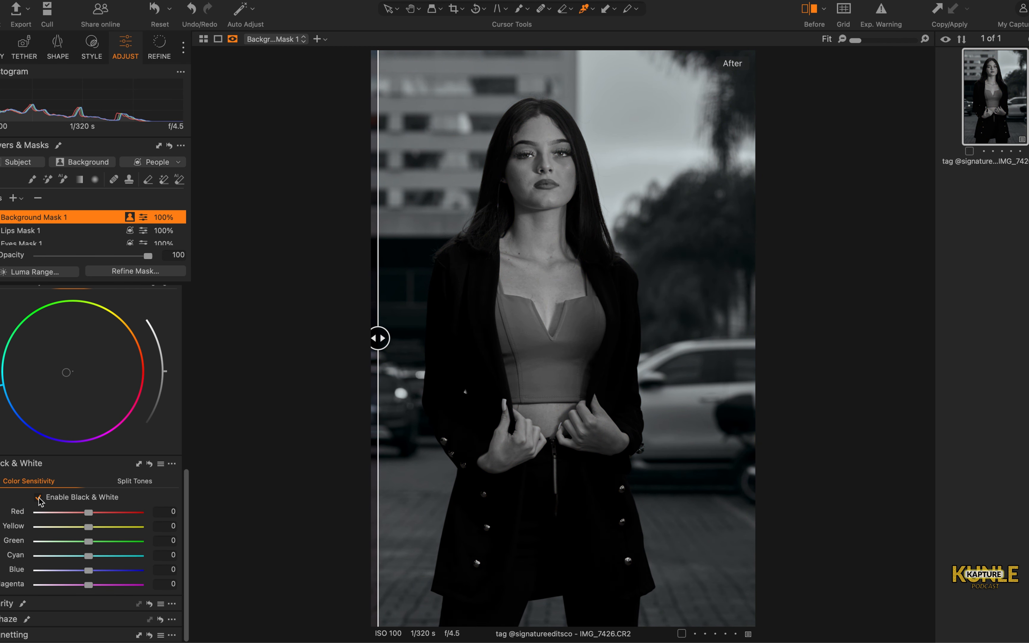
click(38, 499)
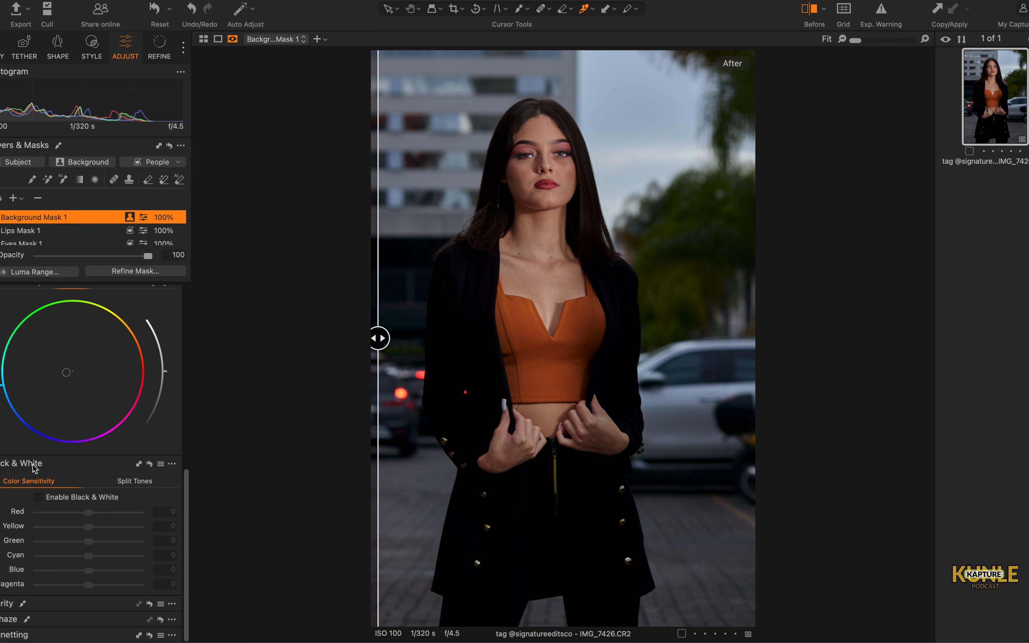
click(128, 485)
click(38, 497)
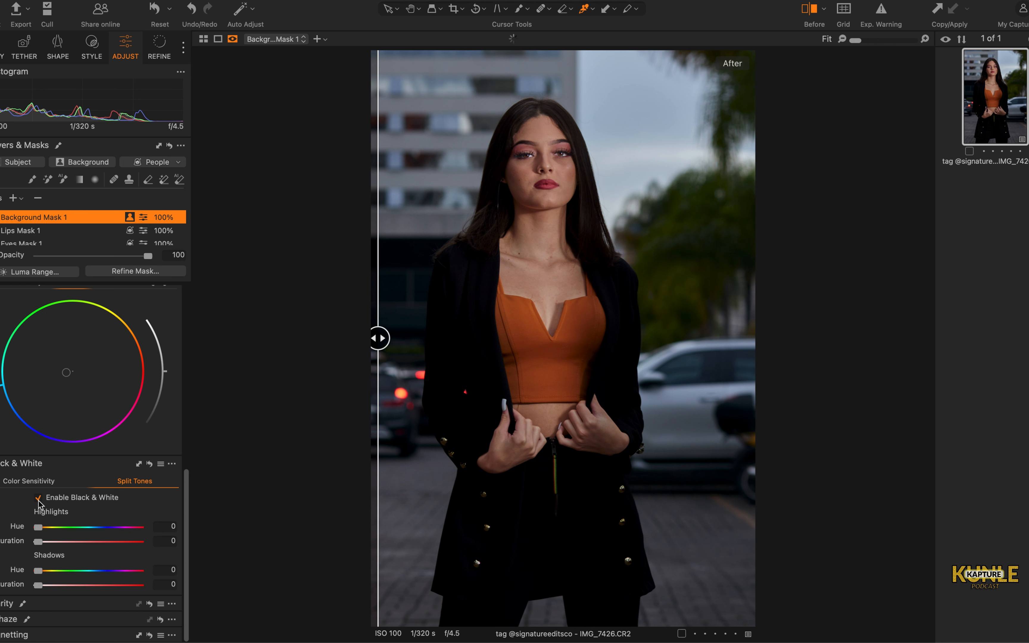
click(39, 497)
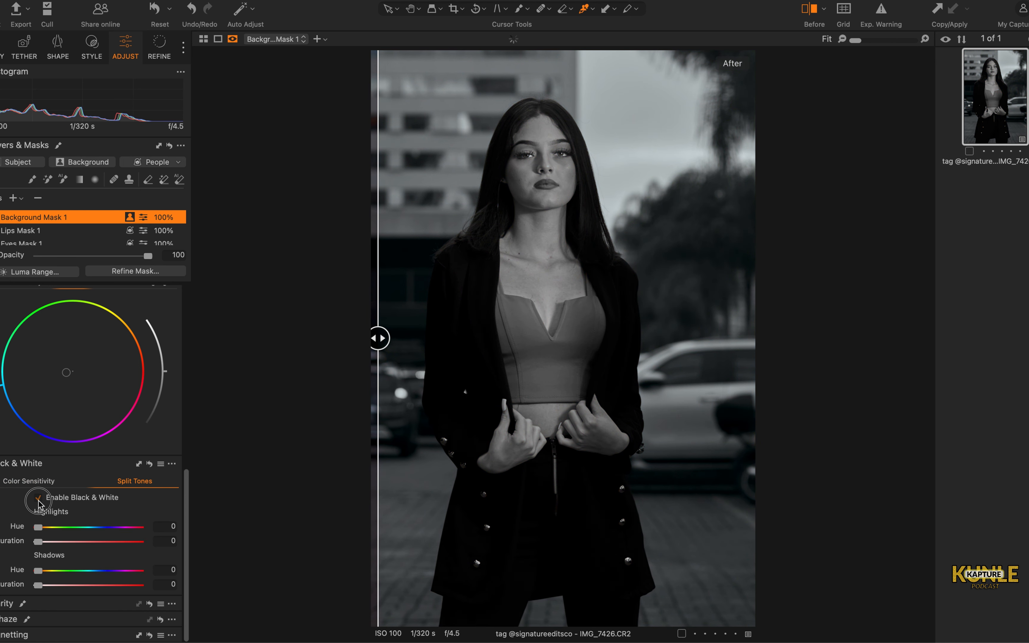
scroll(19, 479, up, 5)
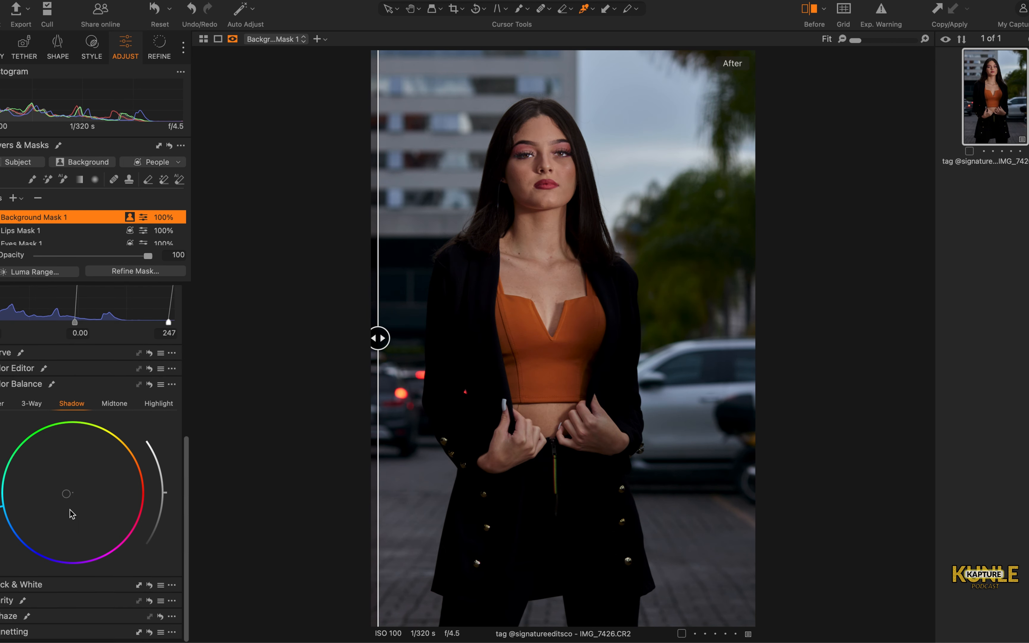
- Try a Clarity of 35 on the background mask layer and undo it
click(3, 604)
scroll(70, 567, down, 2)
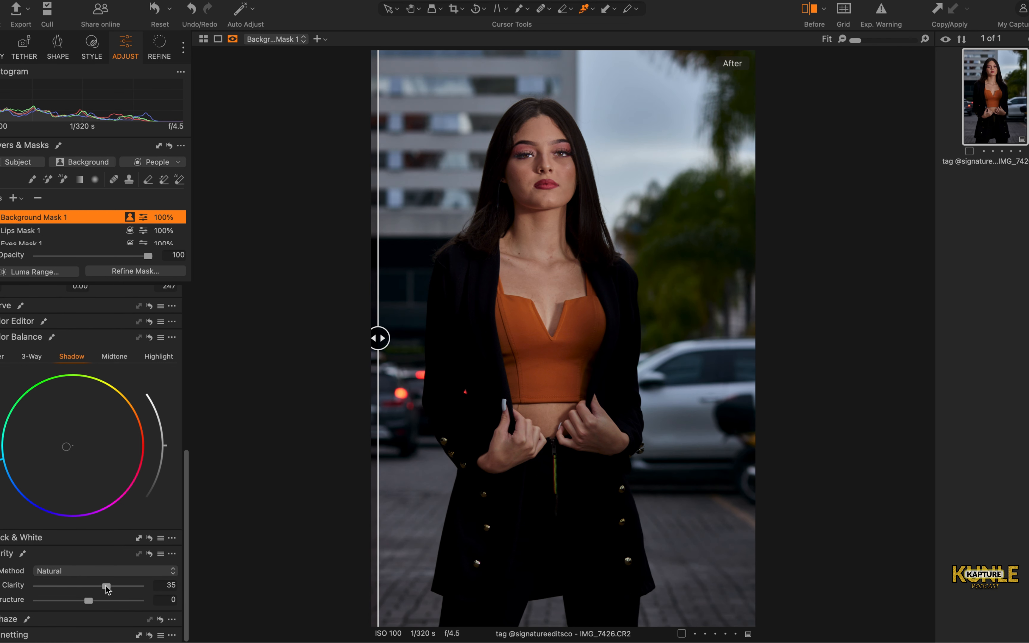
key(super+z)
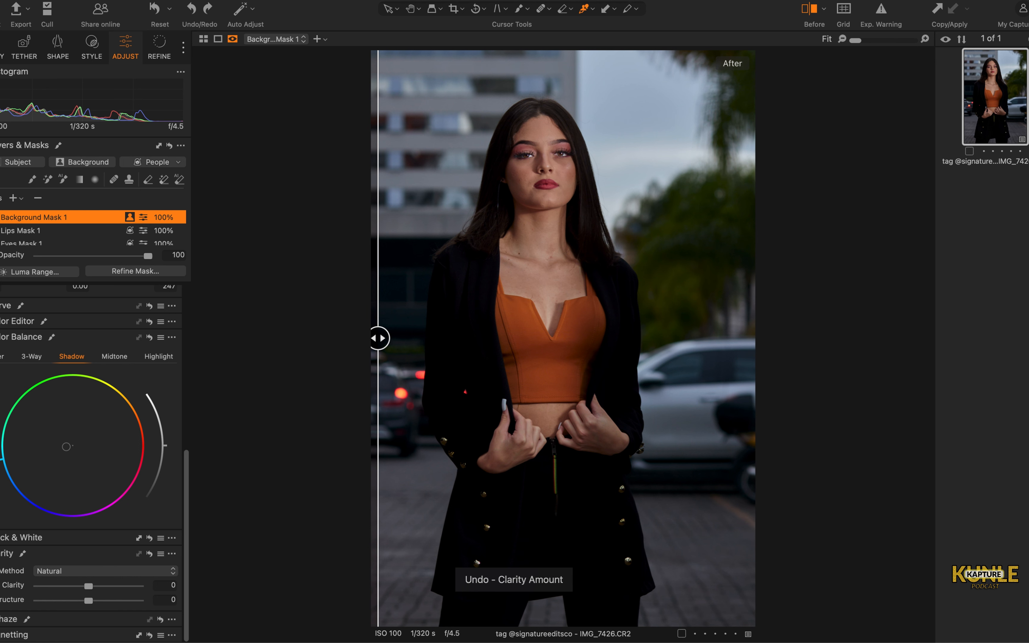
- Warm the white balance of the background mask layer to about 5714 Kelvin
scroll(106, 360, up, 10)
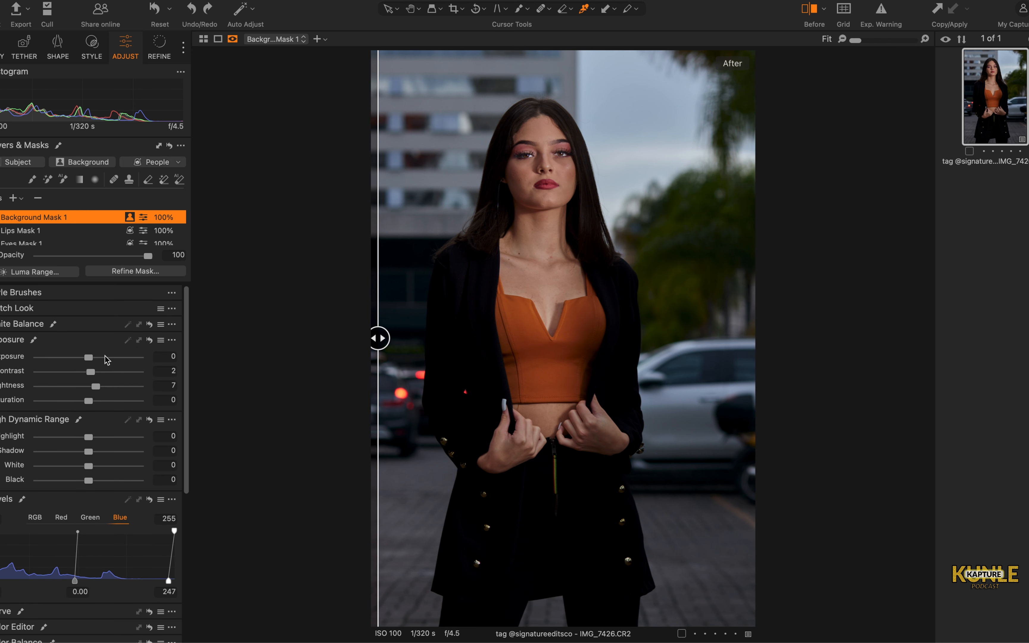
click(3, 325)
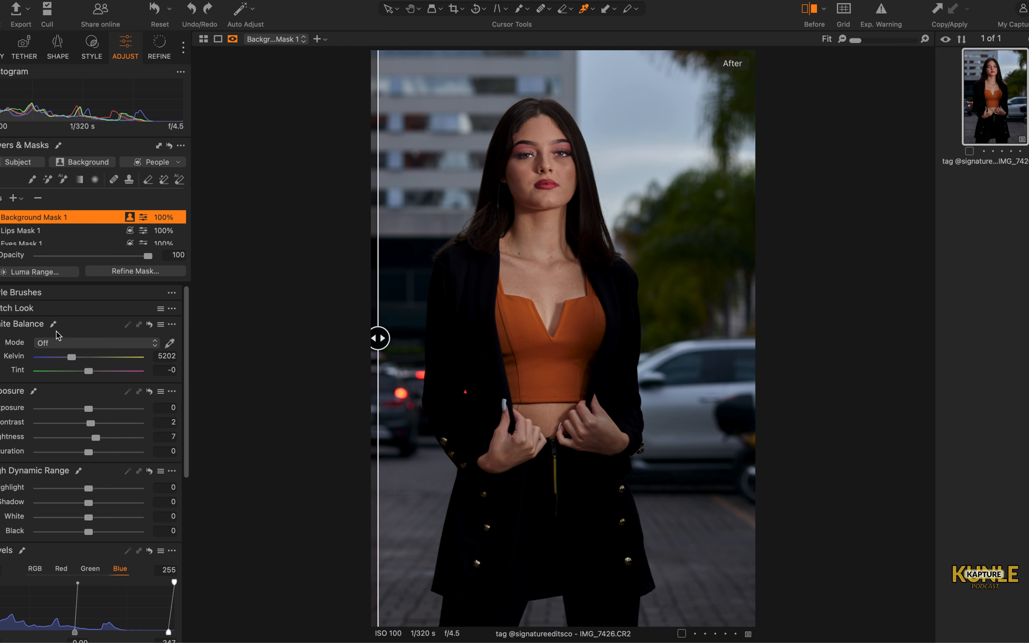
drag(71, 358, 76, 361)
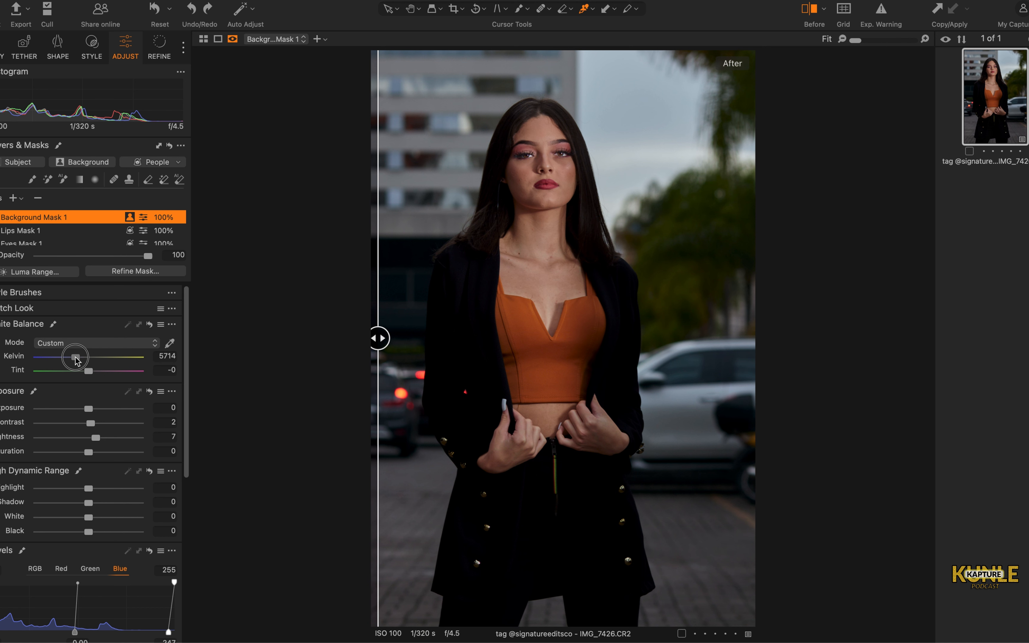
drag(76, 360, 76, 360)
click(0, 324)
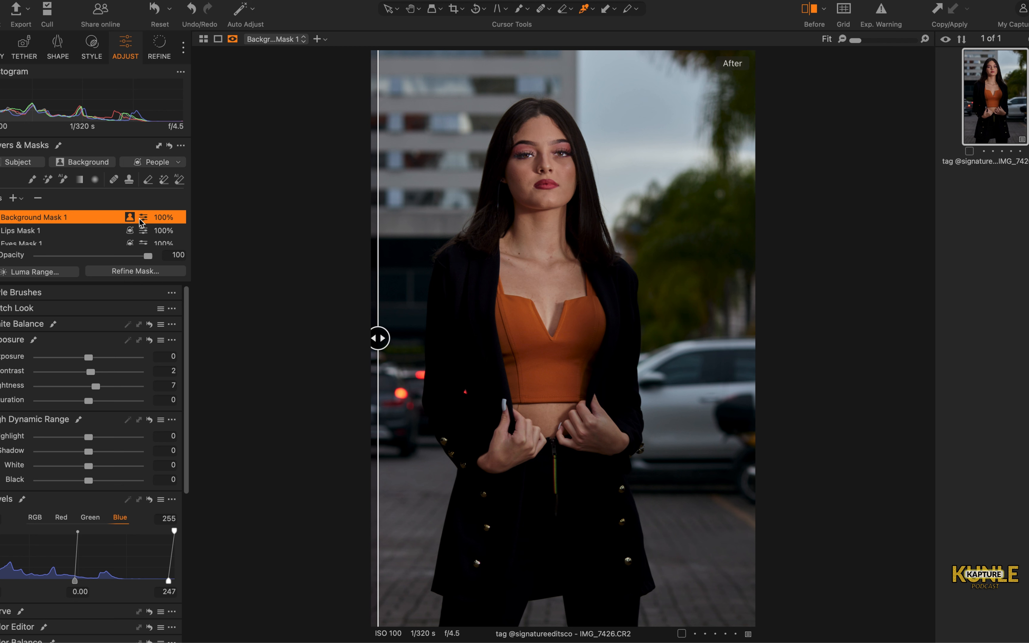
- Compare the background mask layer off and on, and try a lower layer opacity before resetting it
click(0, 219)
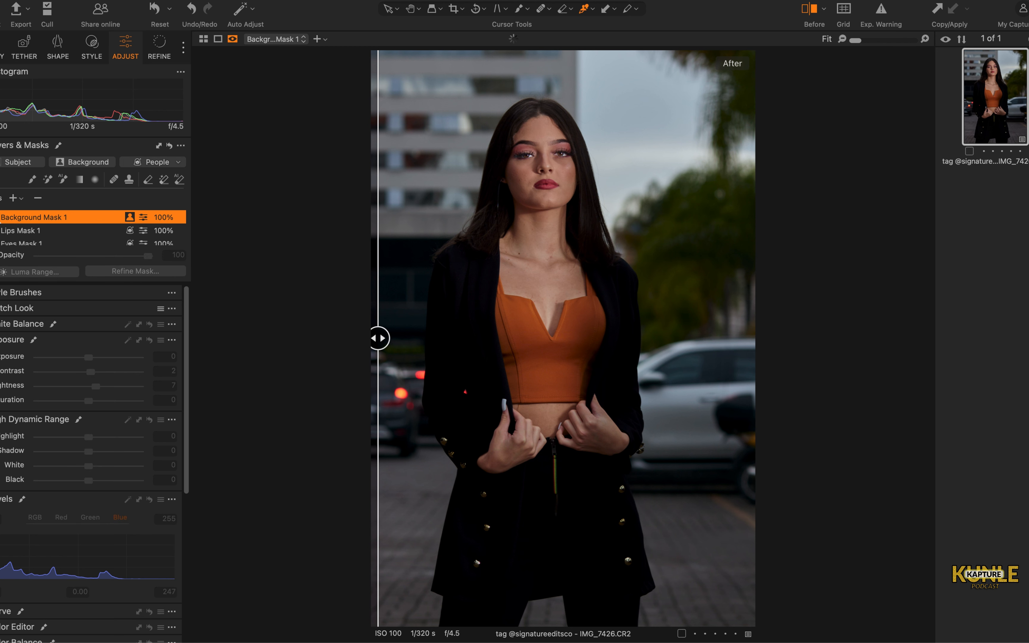
click(1, 217)
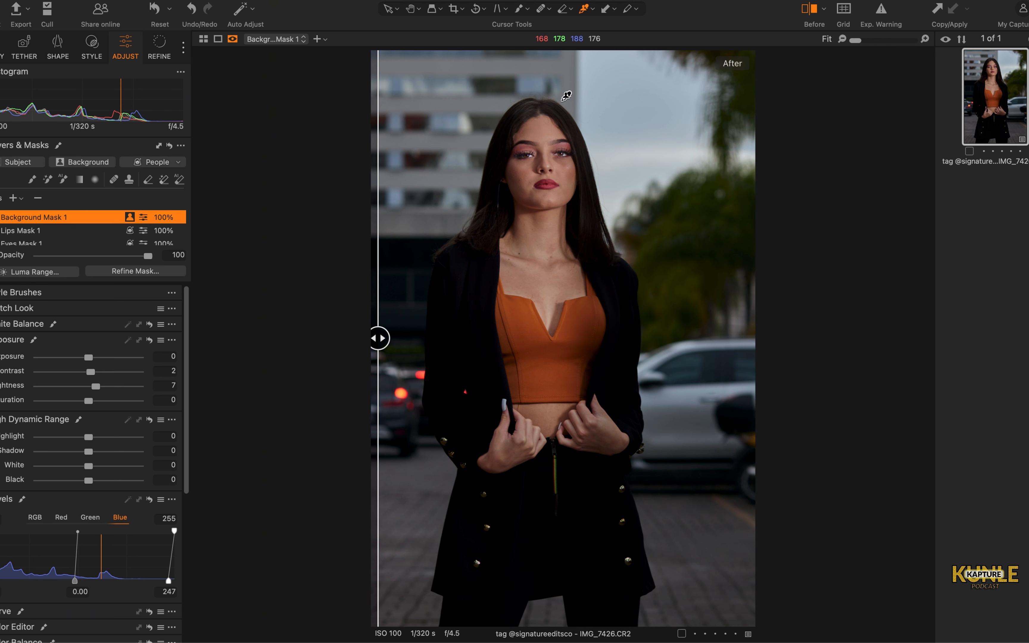
drag(148, 256, 93, 258)
double_click(93, 258)
- Create a people mask for the hair only and raise its brightness to 13
click(178, 162)
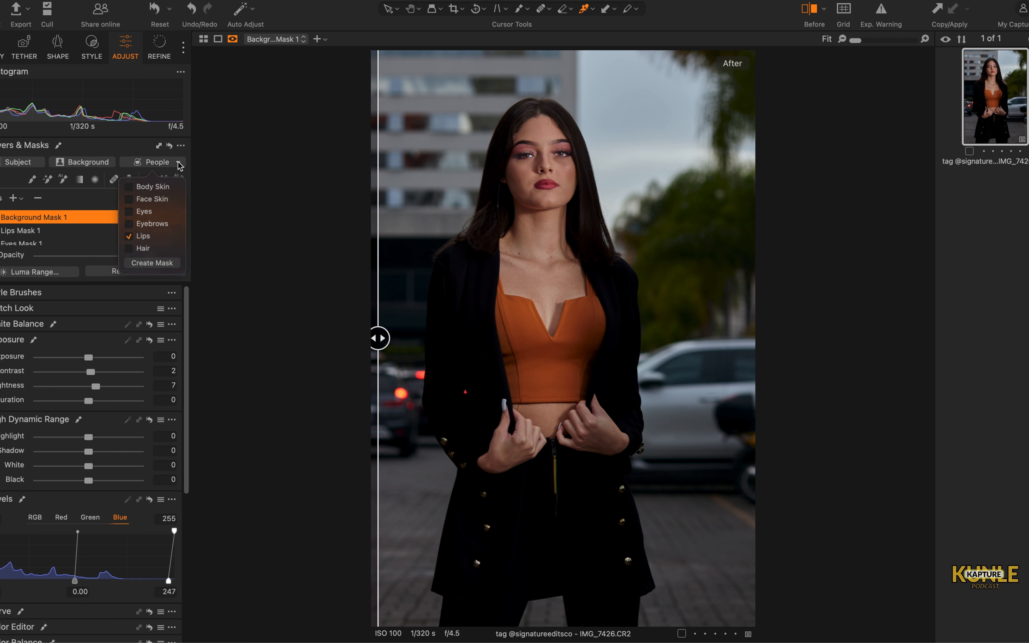
click(129, 239)
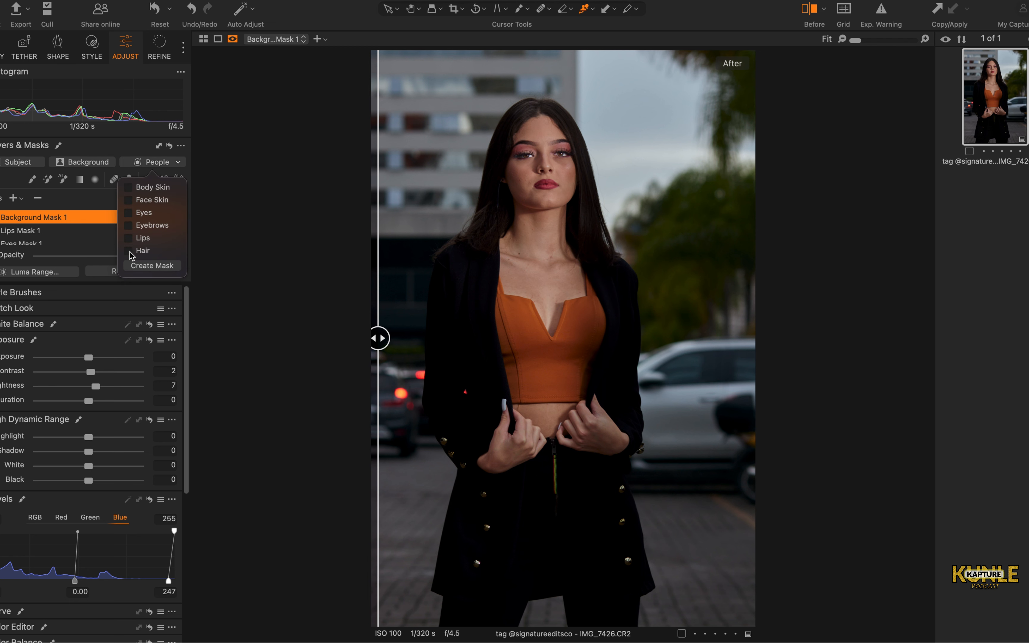
click(147, 265)
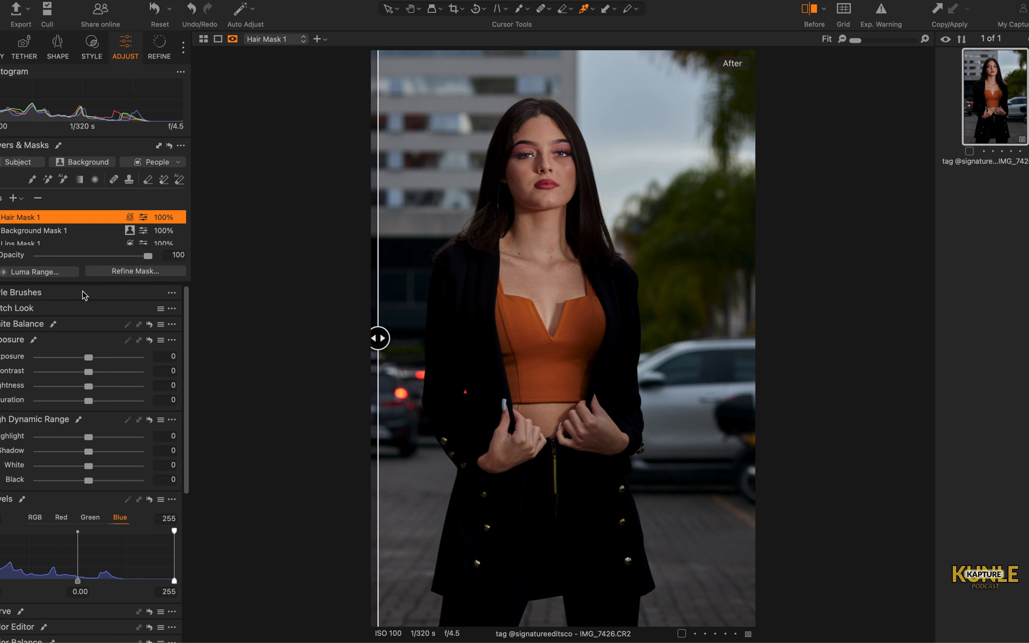
click(89, 386)
drag(90, 388, 102, 389)
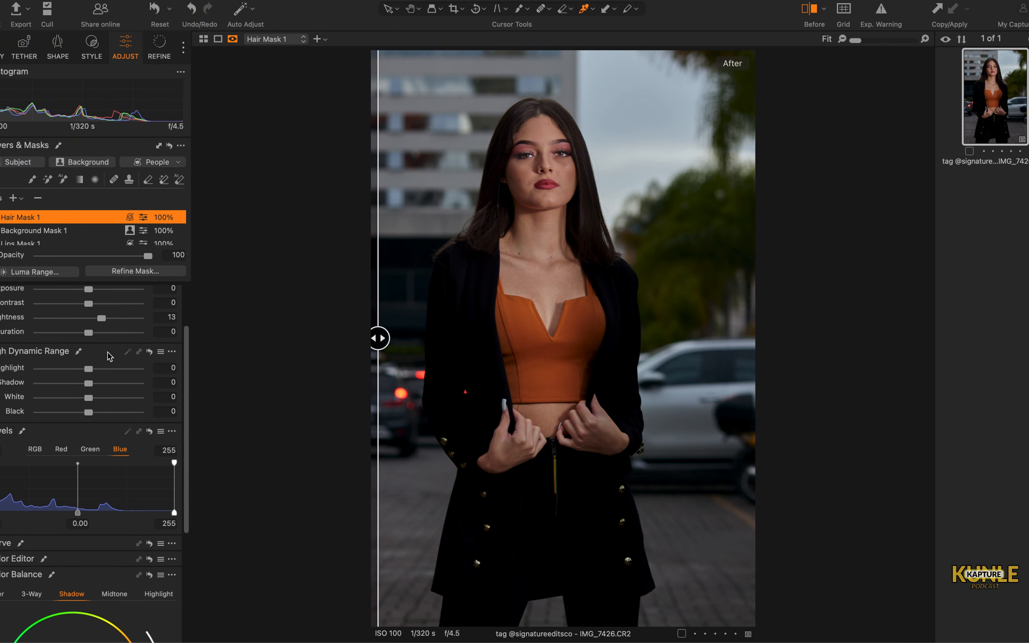
- Compare the portrait before and after the edits with the split-view divider
drag(382, 338, 786, 386)
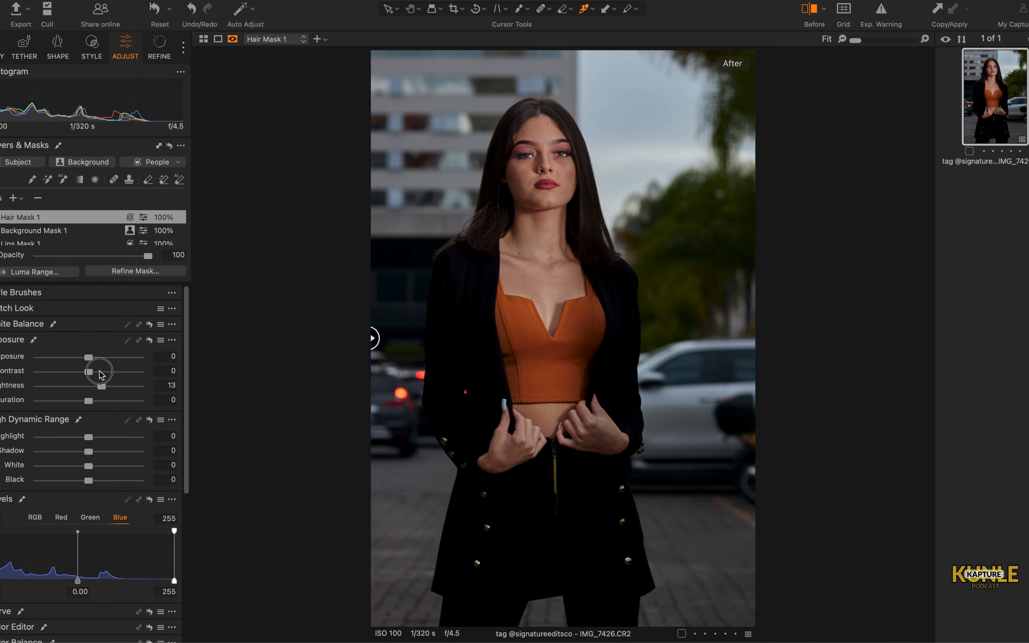
drag(375, 339, 828, 413)
drag(372, 383, 387, 383)
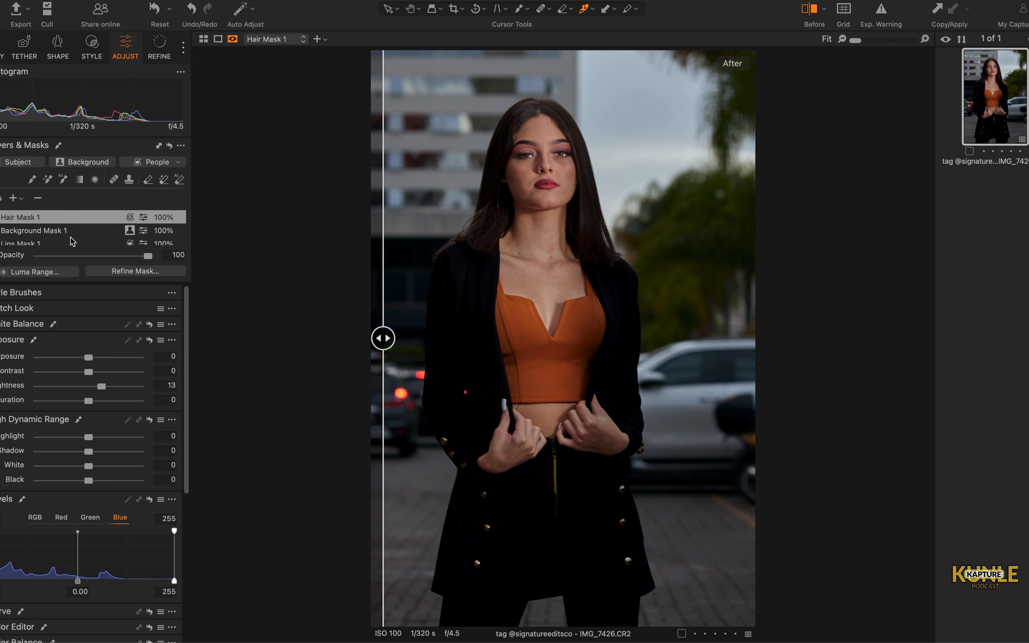
- Set the saturation of the image layer to 5 and raise its contrast slightly
scroll(70, 238, down, 3)
click(40, 234)
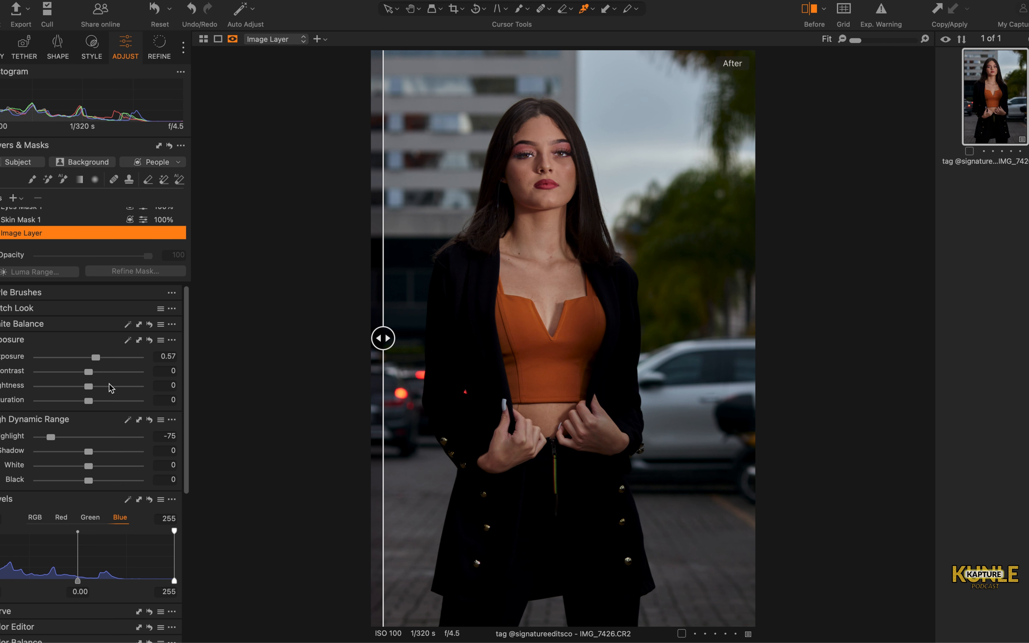
scroll(111, 388, down, 1)
scroll(112, 388, down, 1)
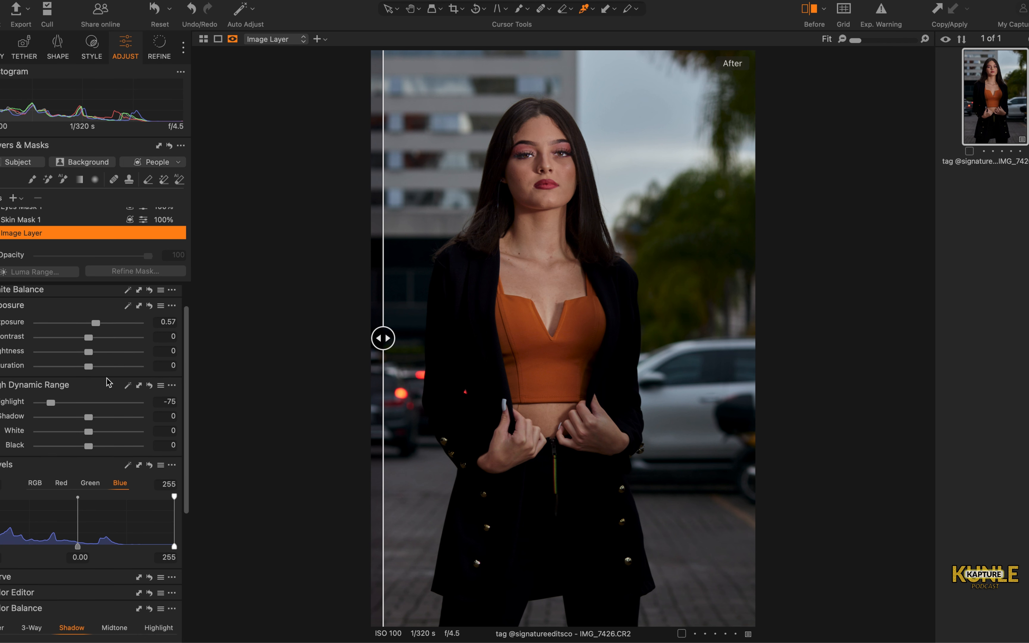
click(102, 367)
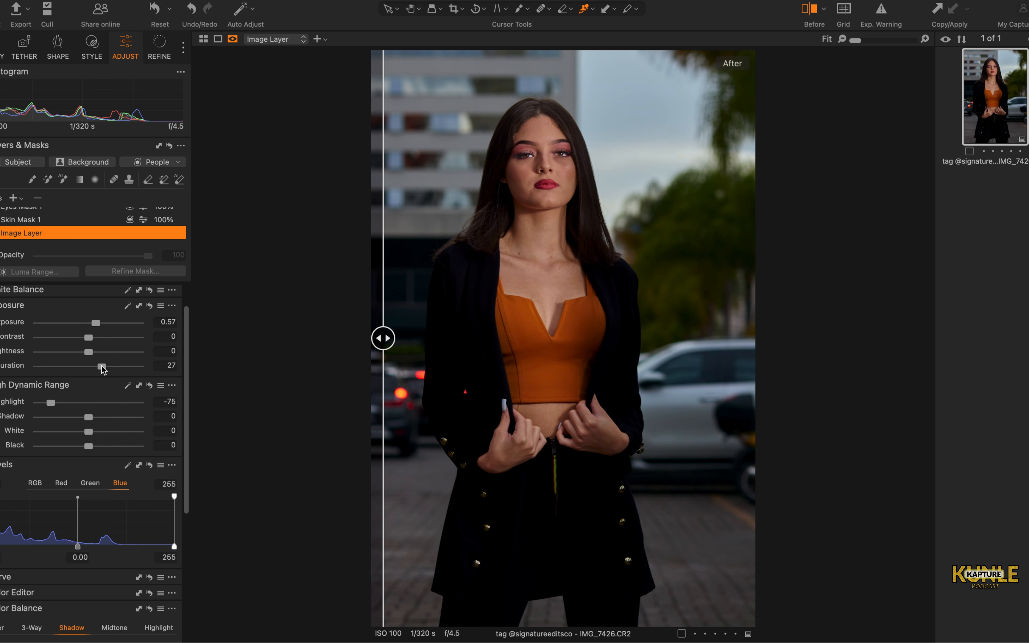
key(super+z)
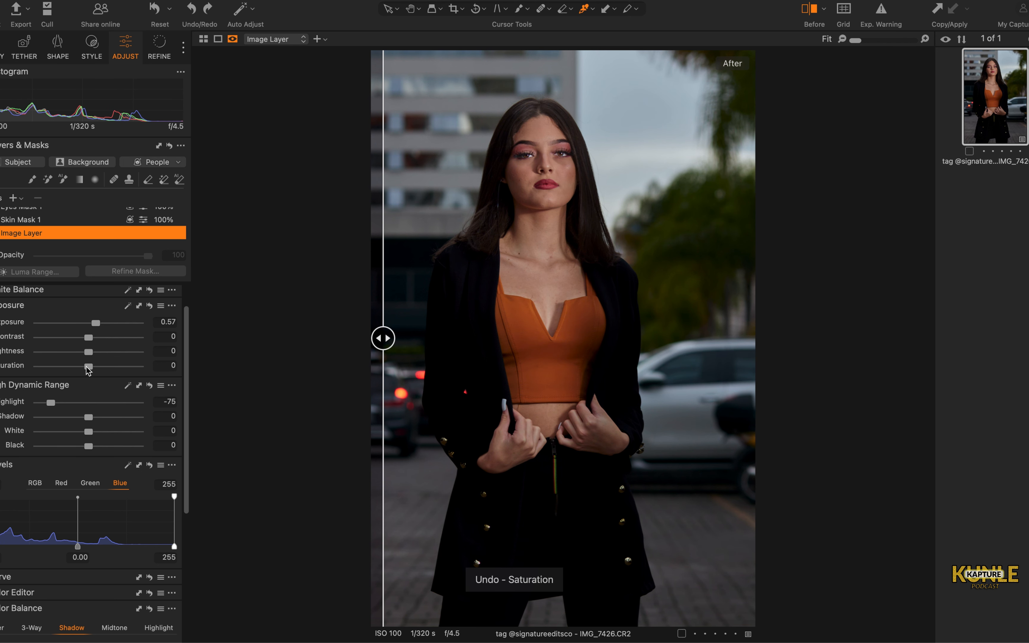
drag(87, 367, 89, 367)
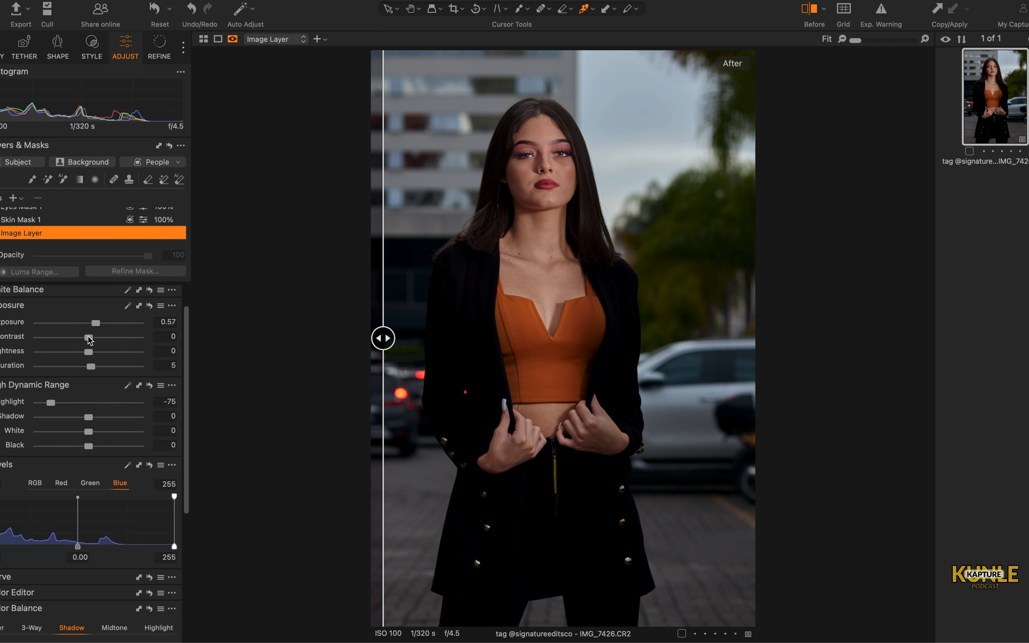
drag(88, 337, 92, 338)
scroll(115, 397, down, 5)
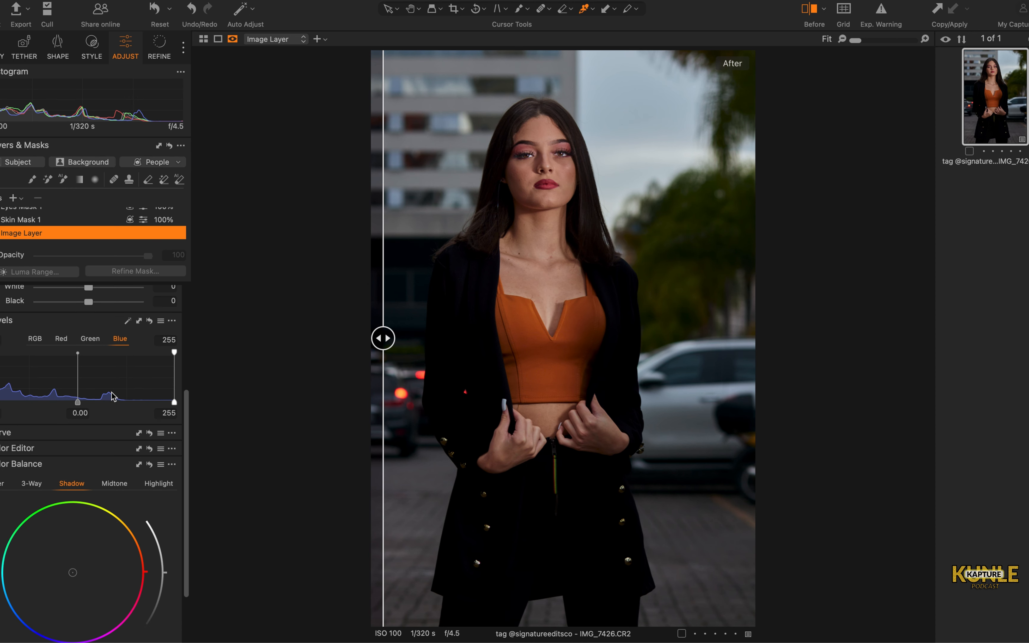
scroll(423, 377, up, 5)
scroll(423, 377, down, 5)
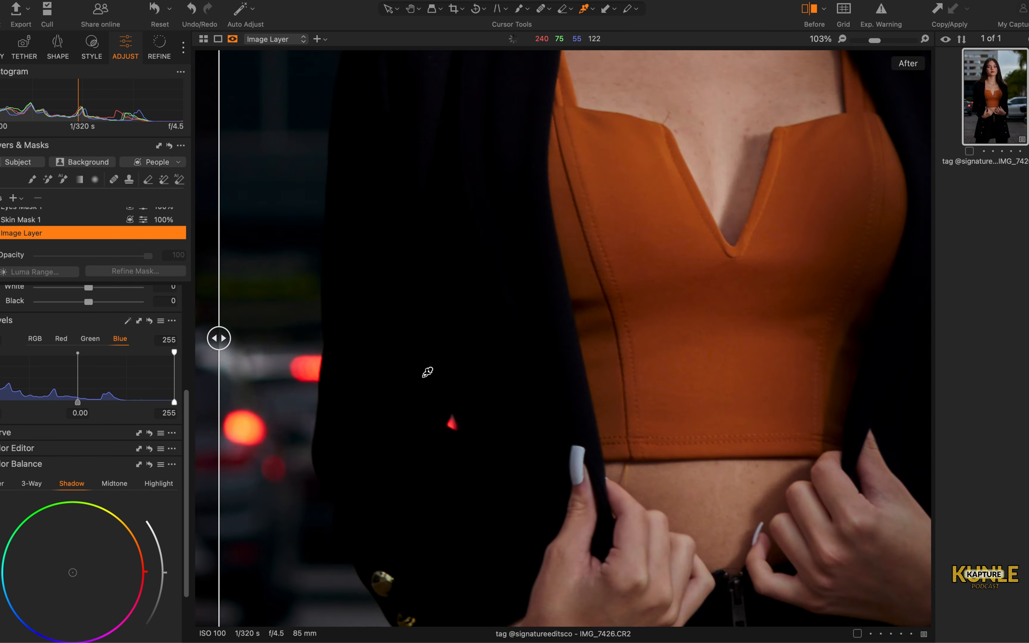
scroll(427, 372, down, 1)
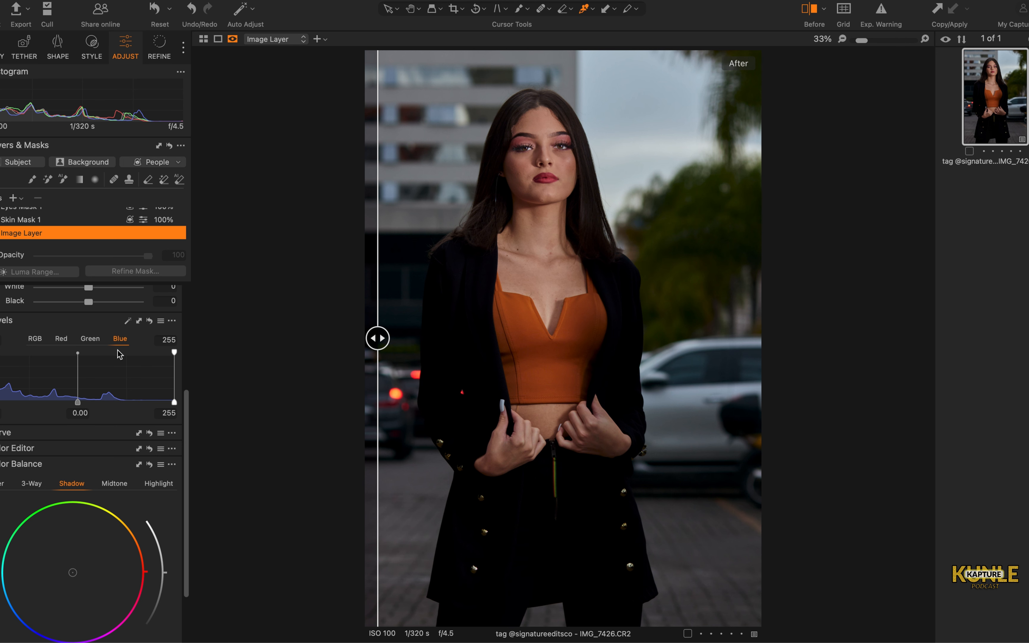
scroll(119, 354, down, 1)
scroll(119, 354, up, 2)
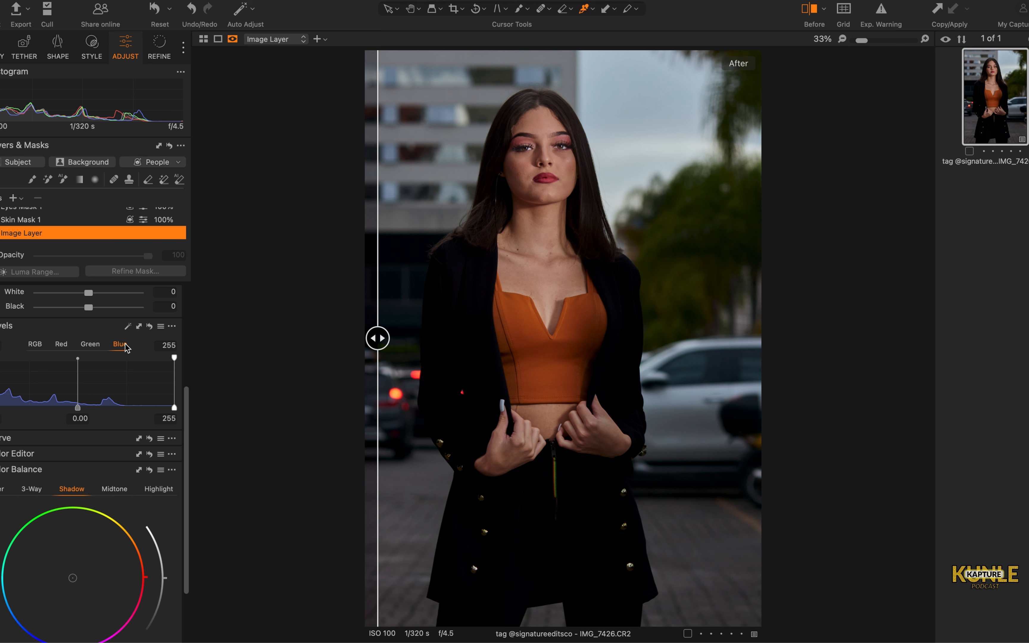
click(1, 325)
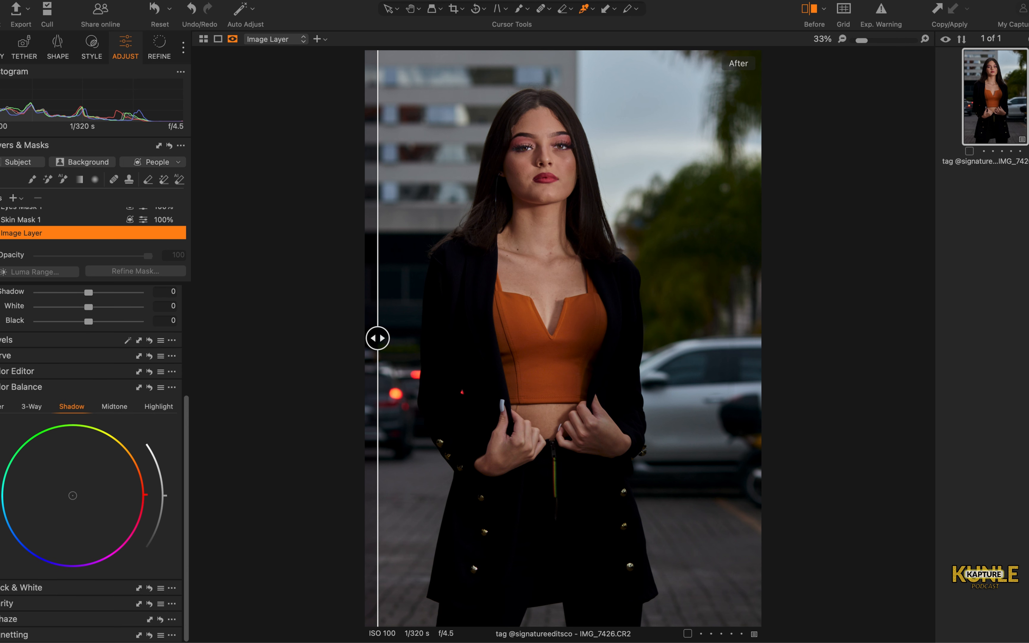
click(1, 340)
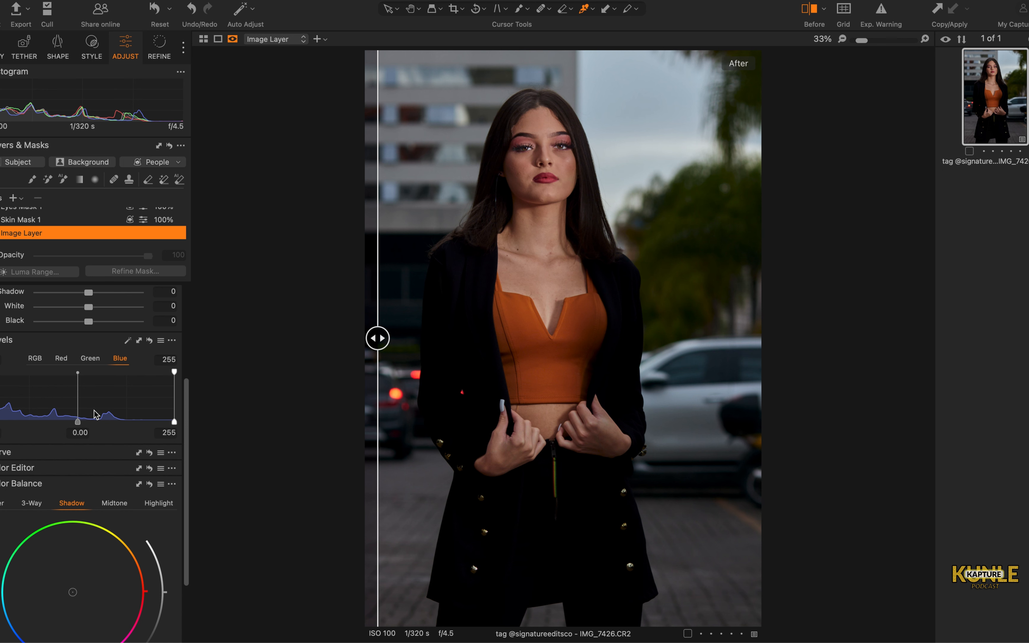
- Try raising the blue channel's shadow level in the image layer's Levels, and restore it
right_click(80, 422)
click(77, 422)
right_click(77, 422)
click(65, 422)
right_click(1, 420)
click(5, 413)
drag(0, 420, 2, 418)
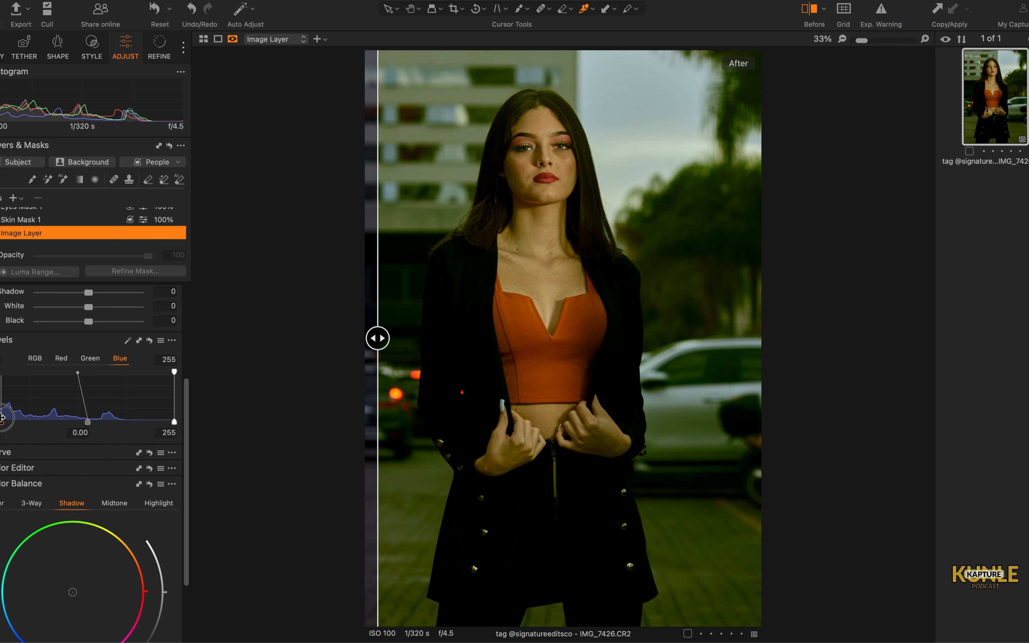
drag(2, 418, 0, 421)
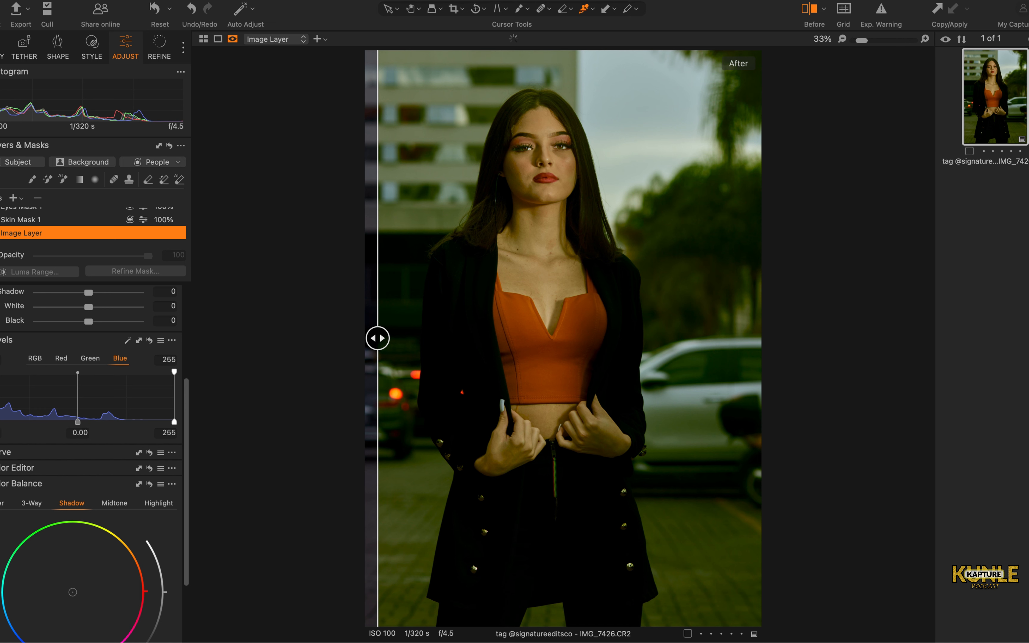
- Try lowering the blue channel's highlight level to 231 in the image layer's Levels, and restore it
right_click(178, 418)
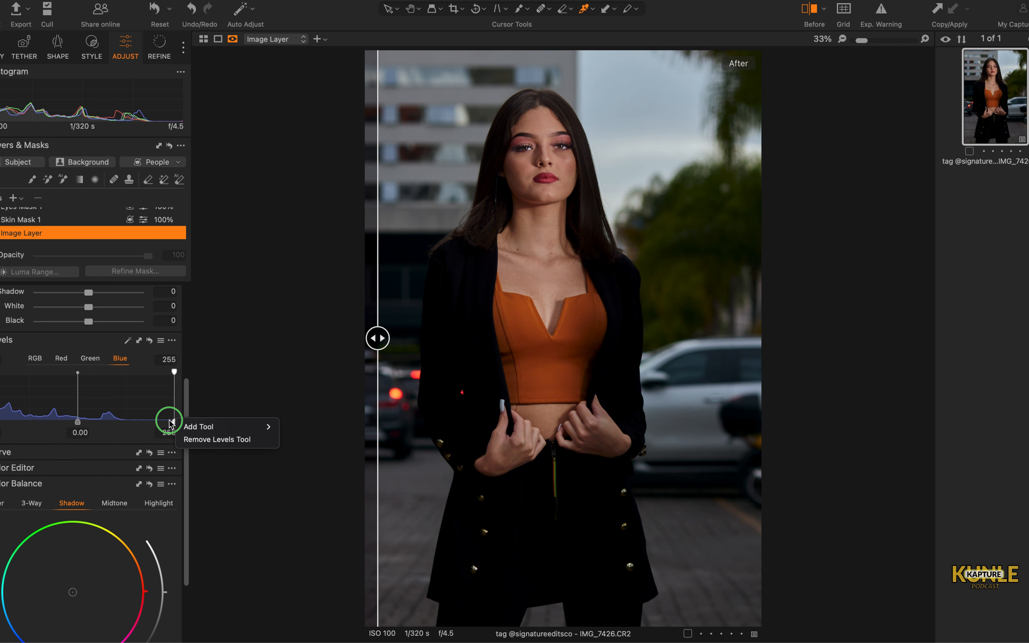
click(158, 420)
right_click(174, 419)
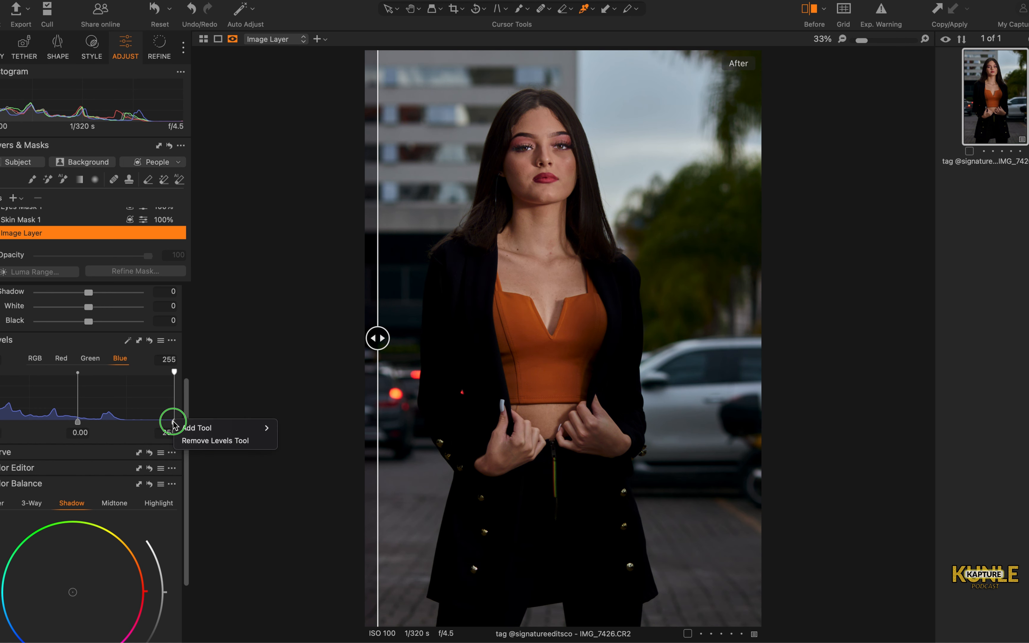
click(164, 421)
drag(174, 421, 154, 422)
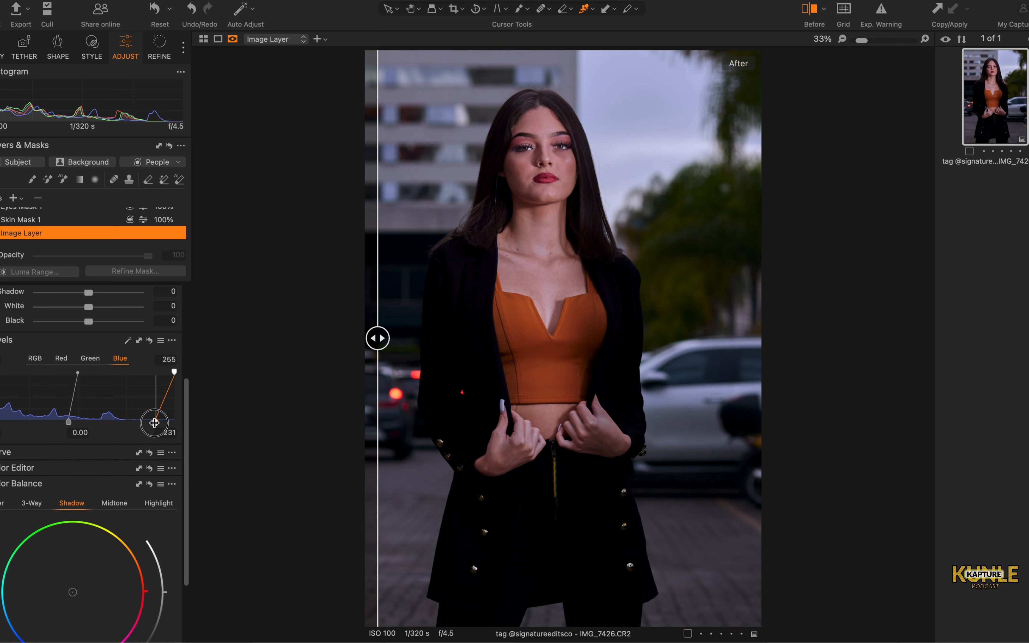
drag(154, 422, 218, 423)
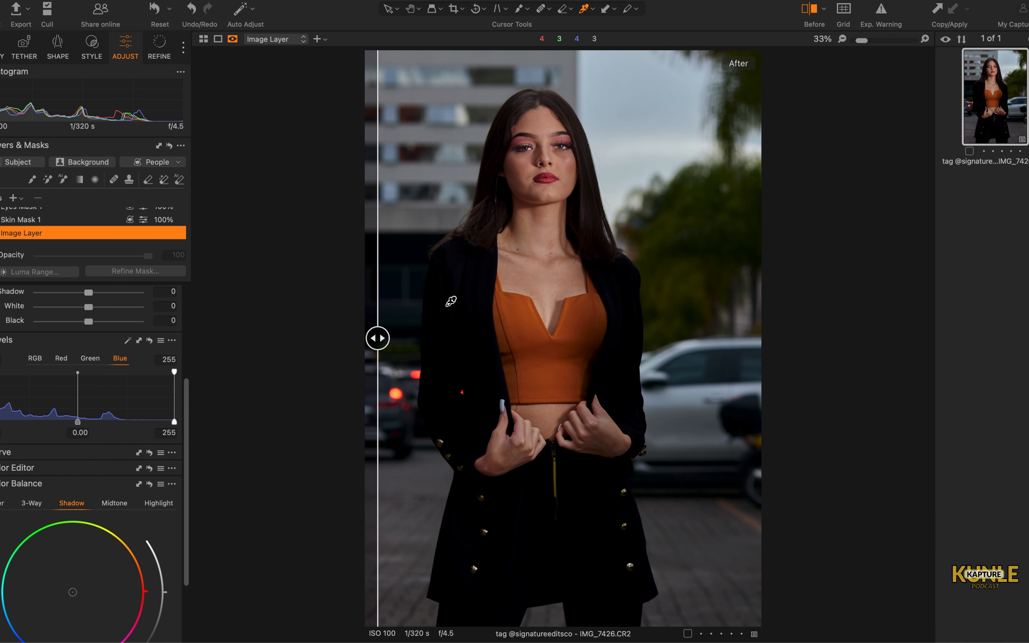
- Shift the image layer's shadows slightly toward blue with Color Balance
scroll(131, 406, down, 5)
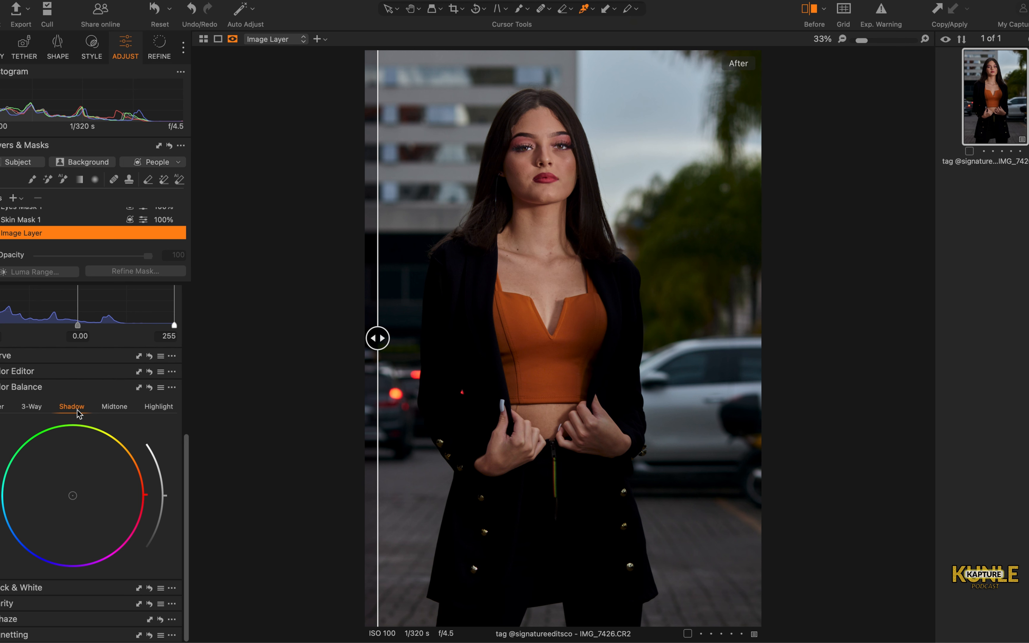
drag(74, 496, 70, 499)
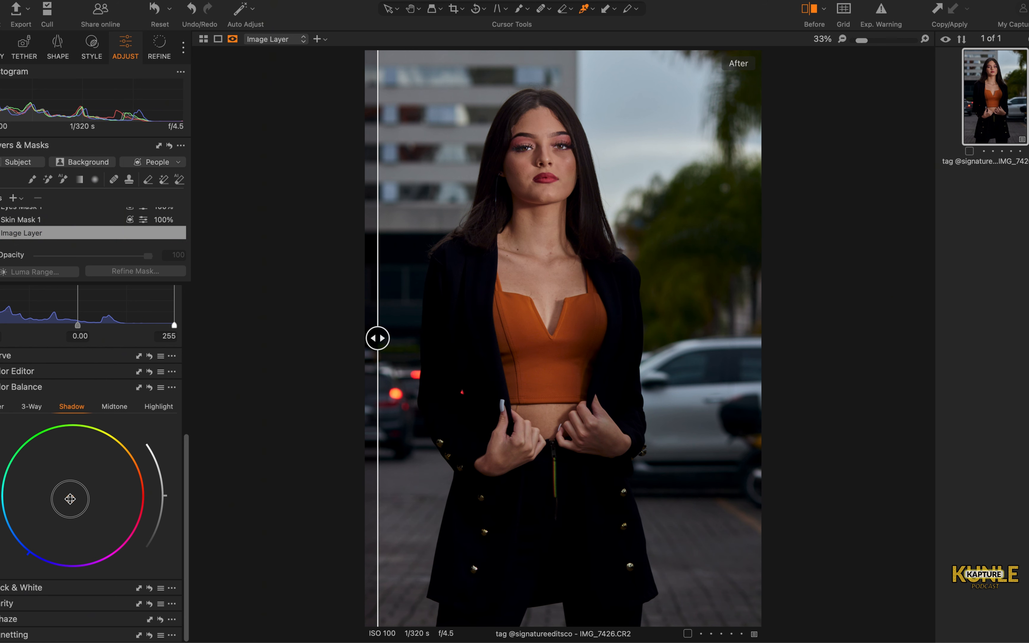
scroll(646, 325, down, 2)
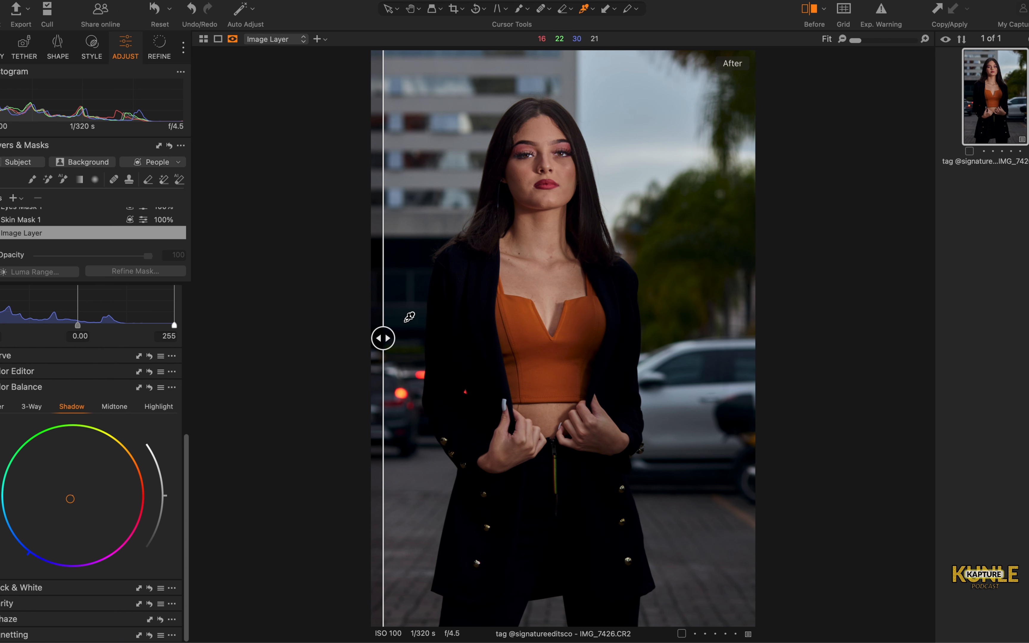
- Compare the whole portrait before and after with the split-view divider, and inspect the face and upper body up close
drag(383, 338, 481, 327)
drag(588, 302, 313, 340)
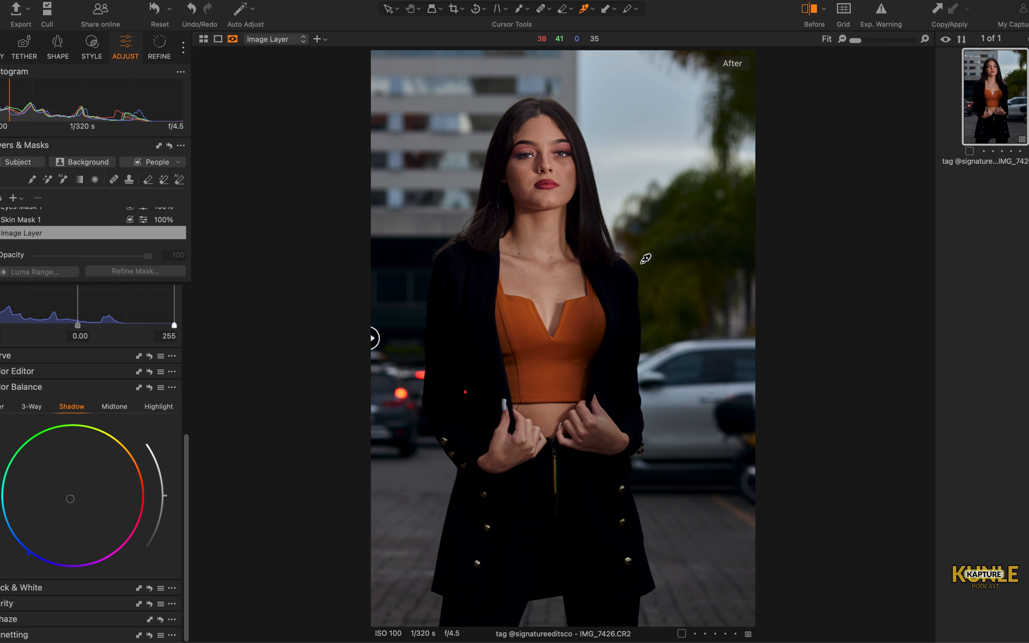
scroll(633, 159, up, 5)
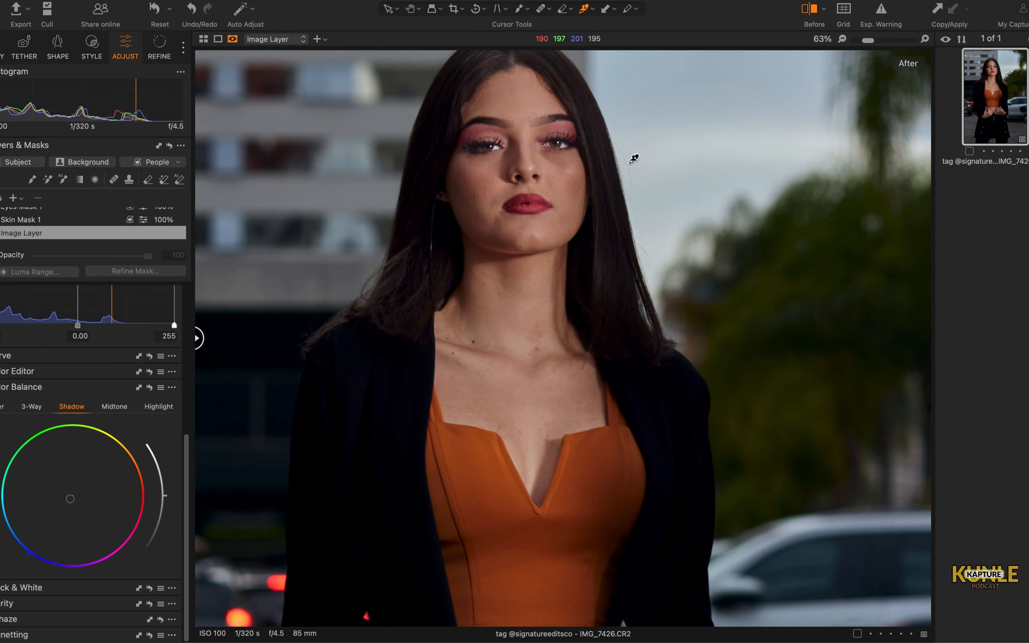
scroll(634, 158, down, 5)
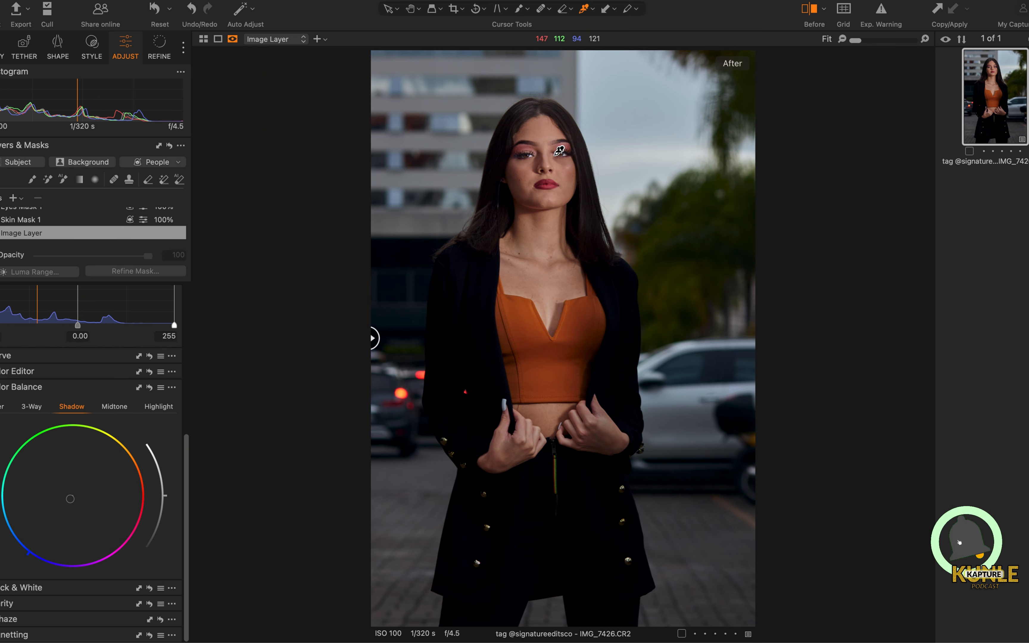
scroll(560, 151, up, 5)
scroll(559, 151, down, 5)
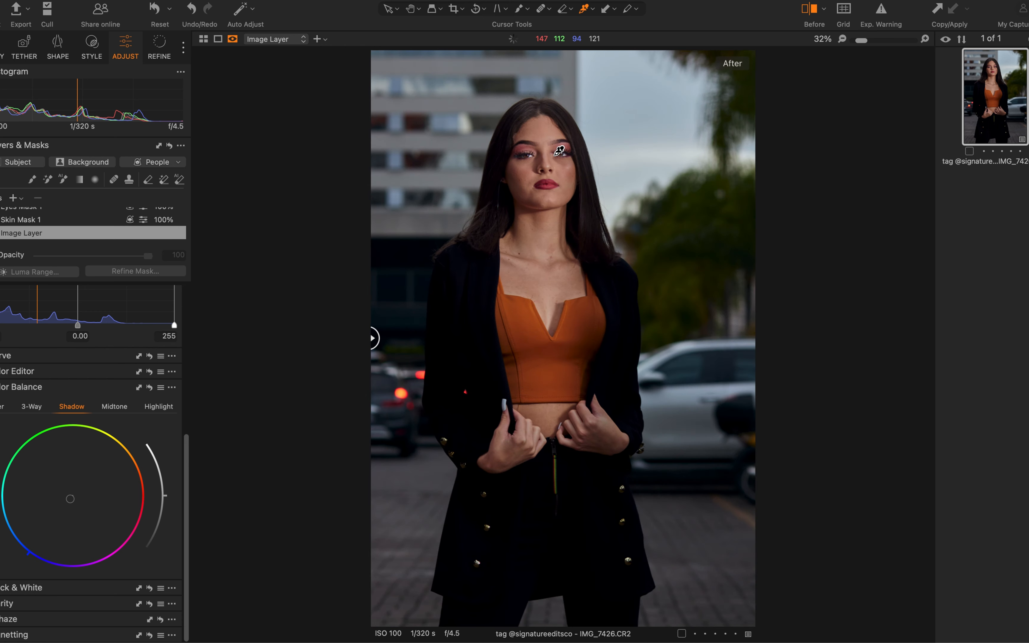